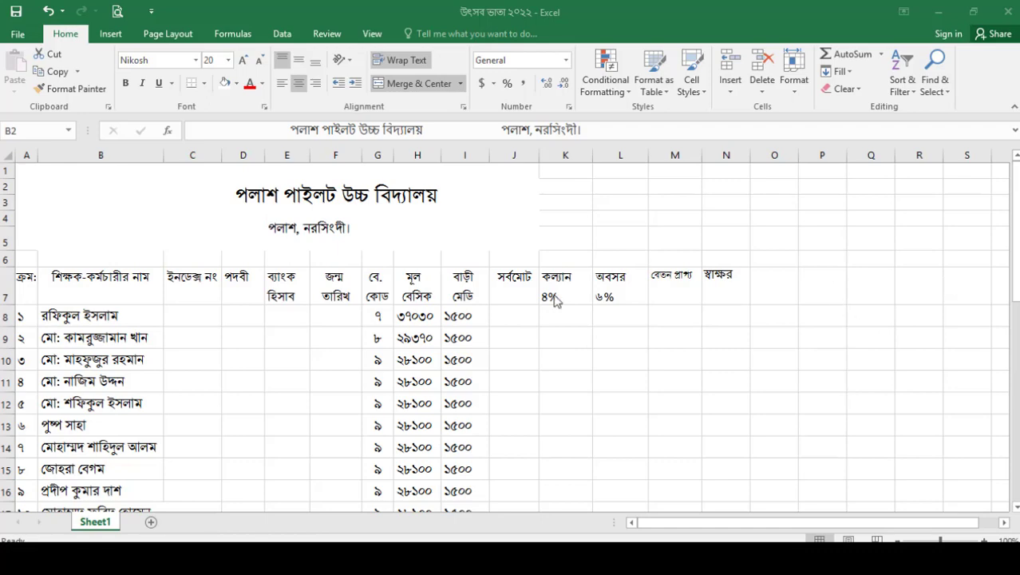
Step: Look through the salary sheet's staff rows, checking the basic pay and allowance columns down to the last employee
{"action": "scroll", "coordinate": [381, 363], "scroll_direction": "down", "scroll_amount": 5}
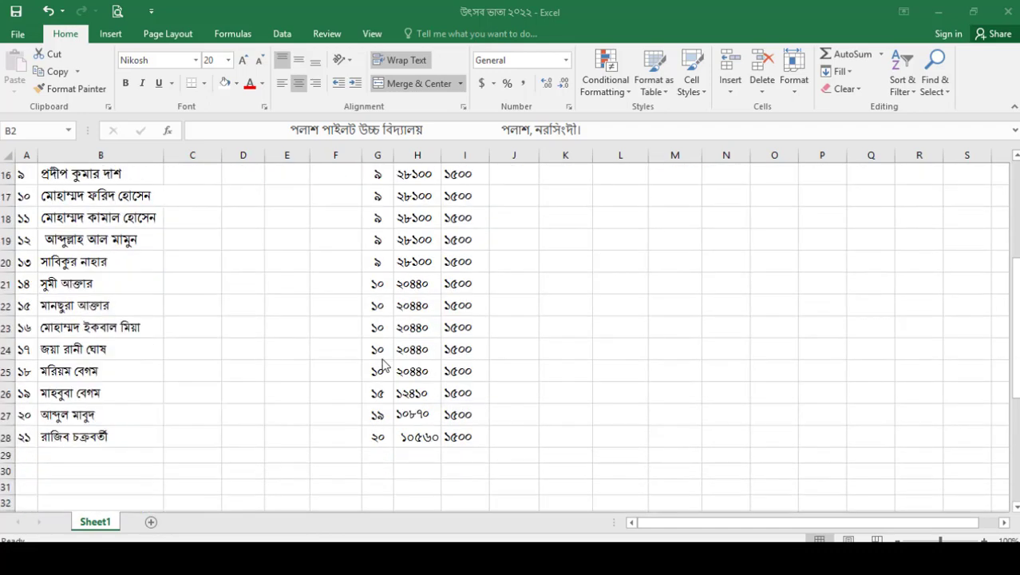
{"action": "scroll", "coordinate": [450, 391], "scroll_direction": "up", "scroll_amount": 2}
{"action": "scroll", "coordinate": [453, 359], "scroll_direction": "up", "scroll_amount": 2}
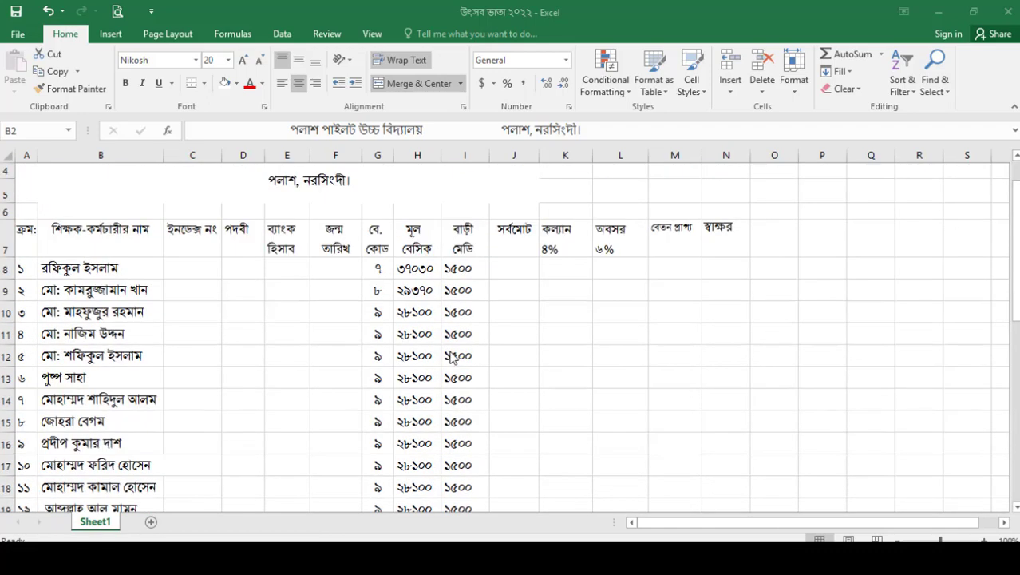
{"action": "scroll", "coordinate": [451, 359], "scroll_direction": "up", "scroll_amount": 1}
{"action": "scroll", "coordinate": [417, 348], "scroll_direction": "down", "scroll_amount": 5}
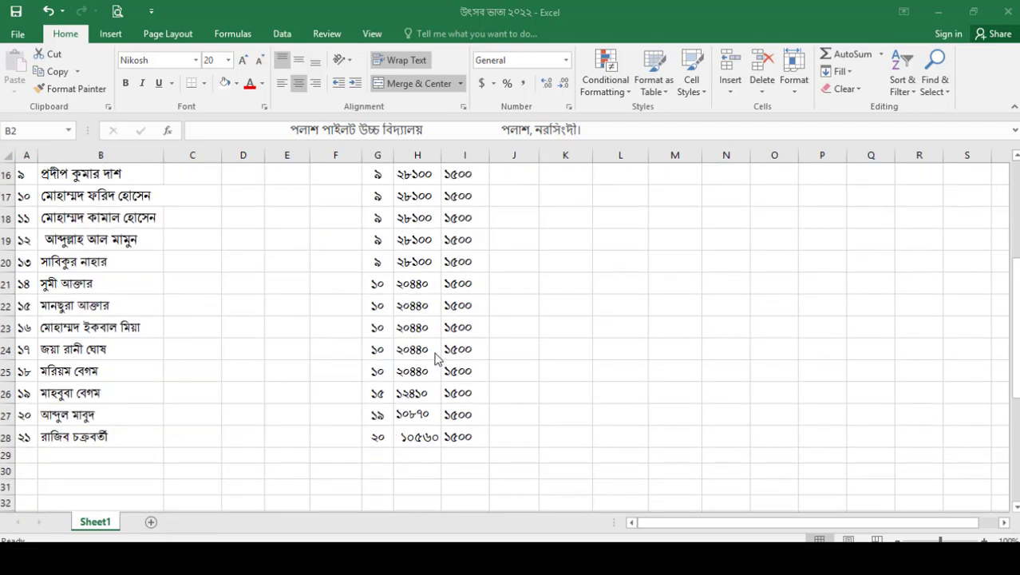
{"action": "scroll", "coordinate": [514, 348], "scroll_direction": "up", "scroll_amount": 5}
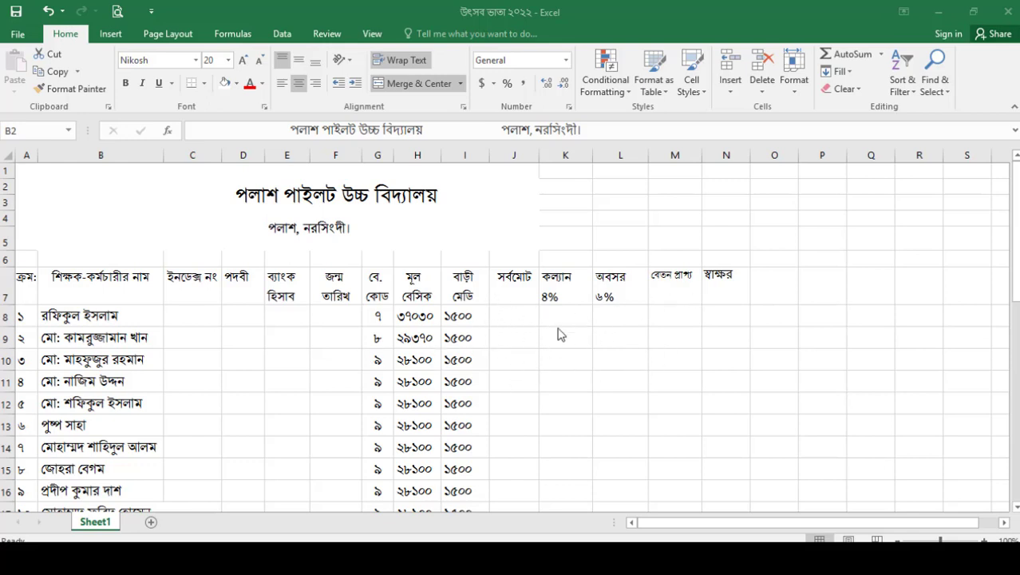
Step: Enter the formula =SUM(H8+I8) in J8 to total the first employee's basic pay and house/medical allowance
{"action": "left_click", "coordinate": [517, 313]}
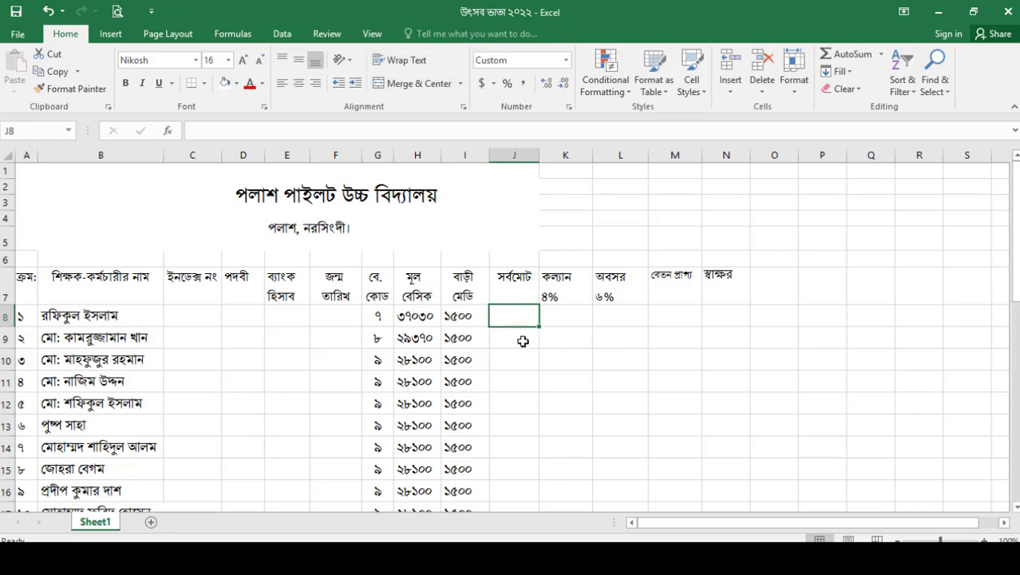
{"action": "type", "text": "="}
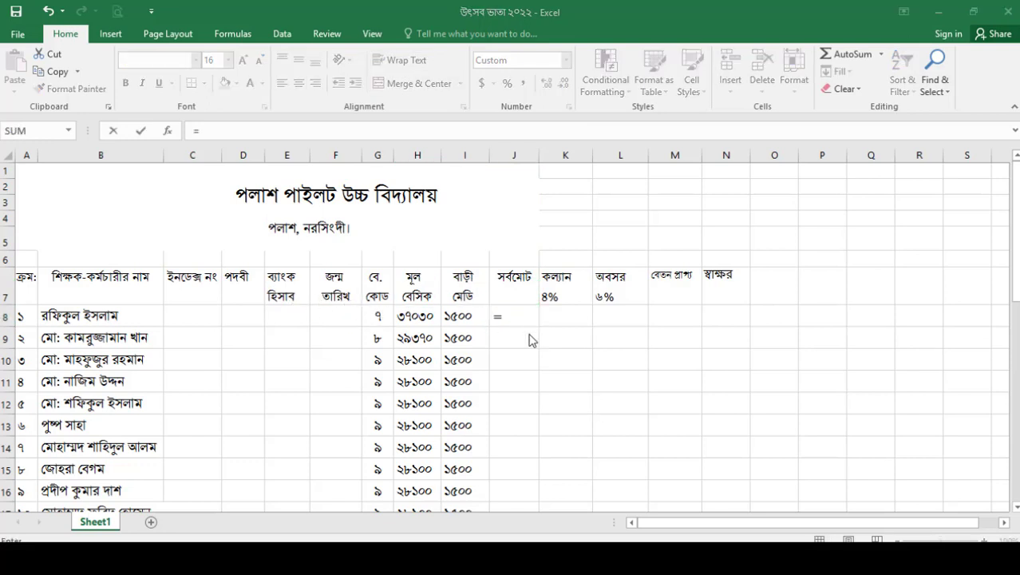
{"action": "type", "text": "sum(("}
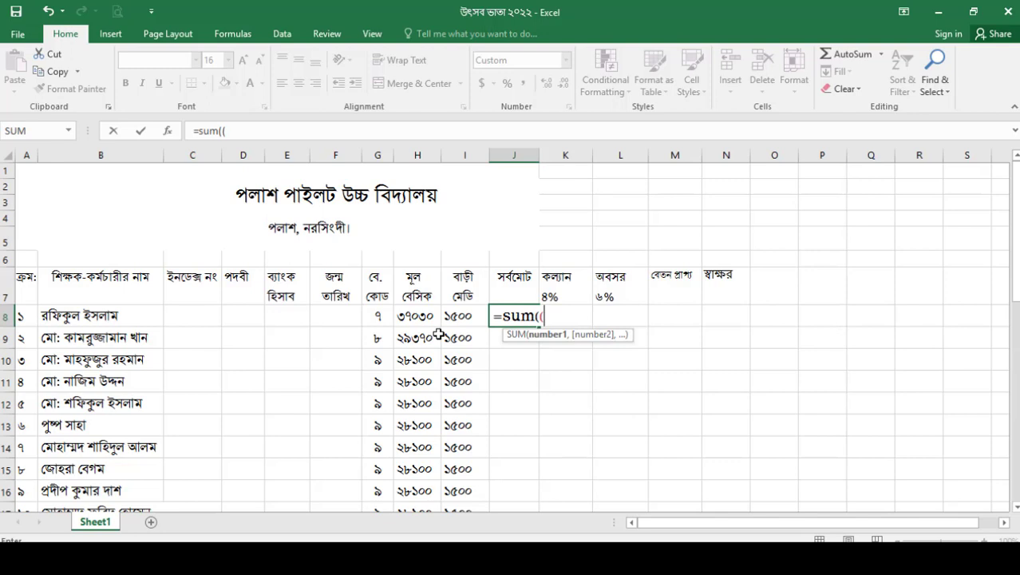
{"action": "key", "text": "BackSpace"}
{"action": "type", "text": ")"}
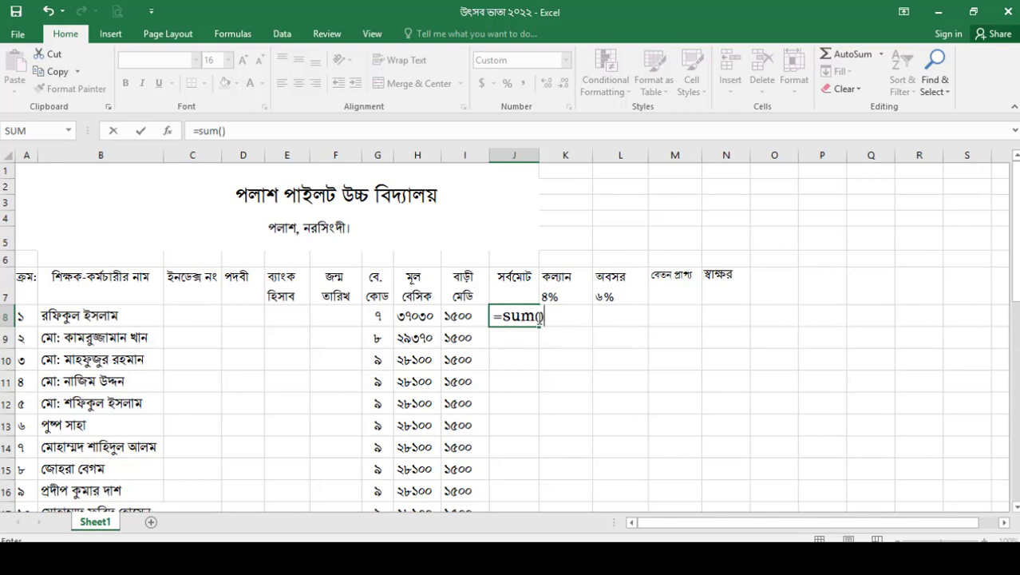
{"action": "left_click", "coordinate": [537, 320]}
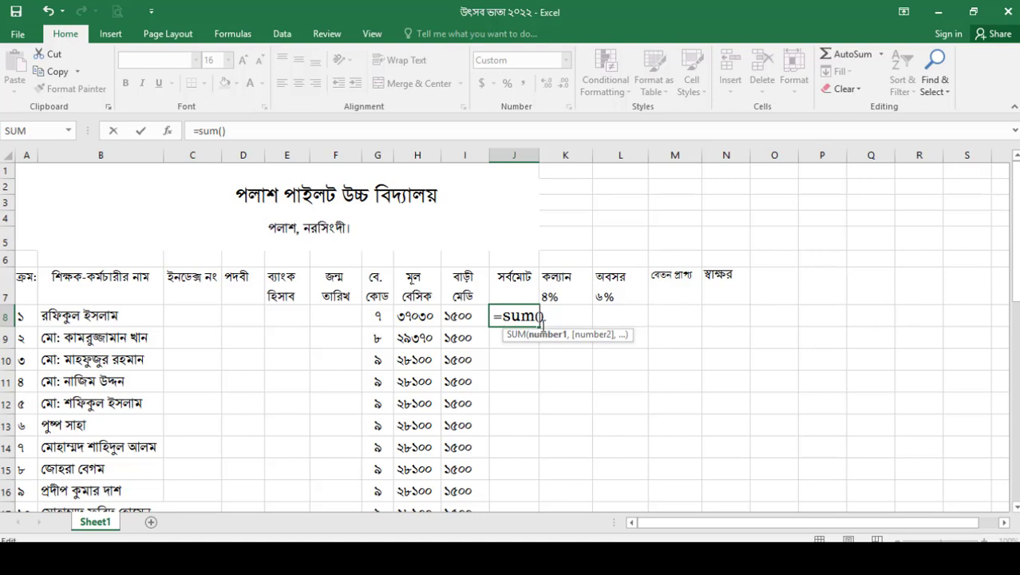
{"action": "left_click", "coordinate": [418, 316]}
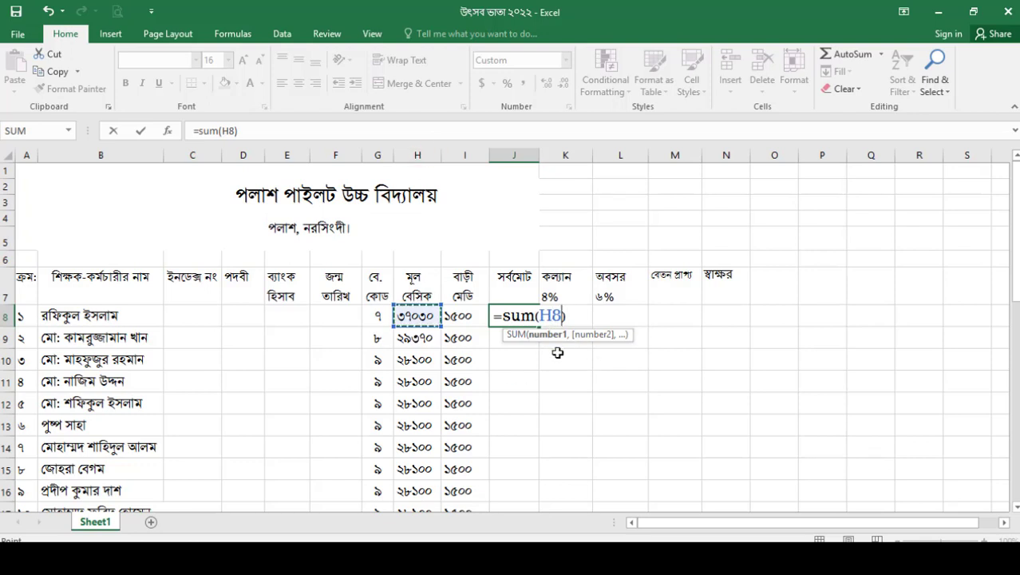
{"action": "type", "text": "+"}
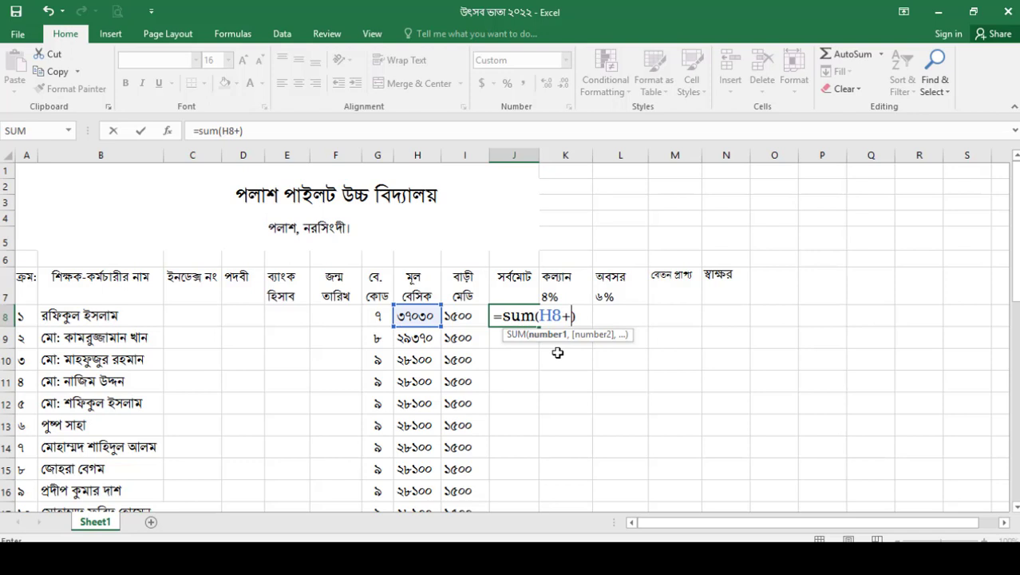
{"action": "left_click", "coordinate": [467, 316]}
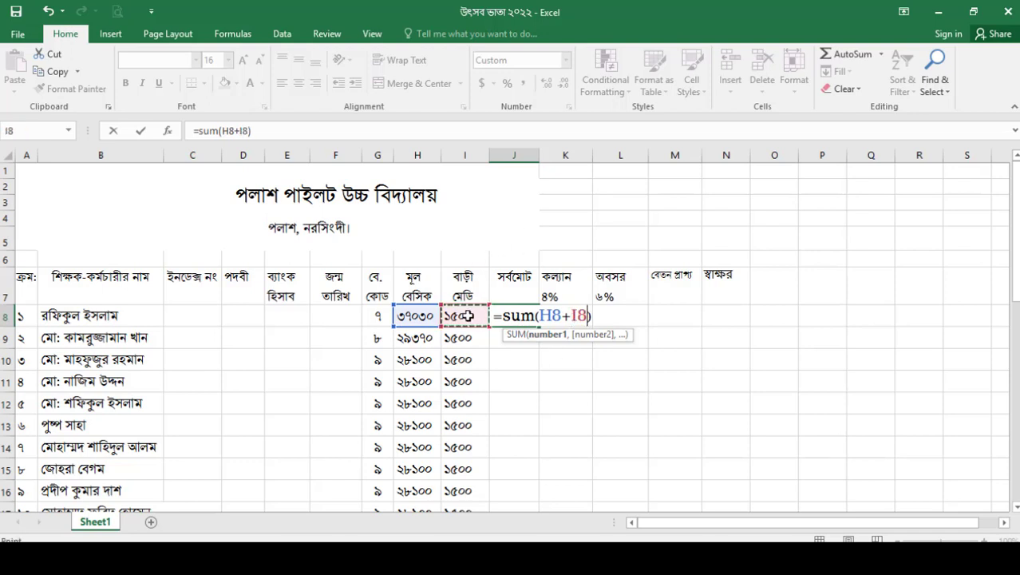
{"action": "key", "text": "Return"}
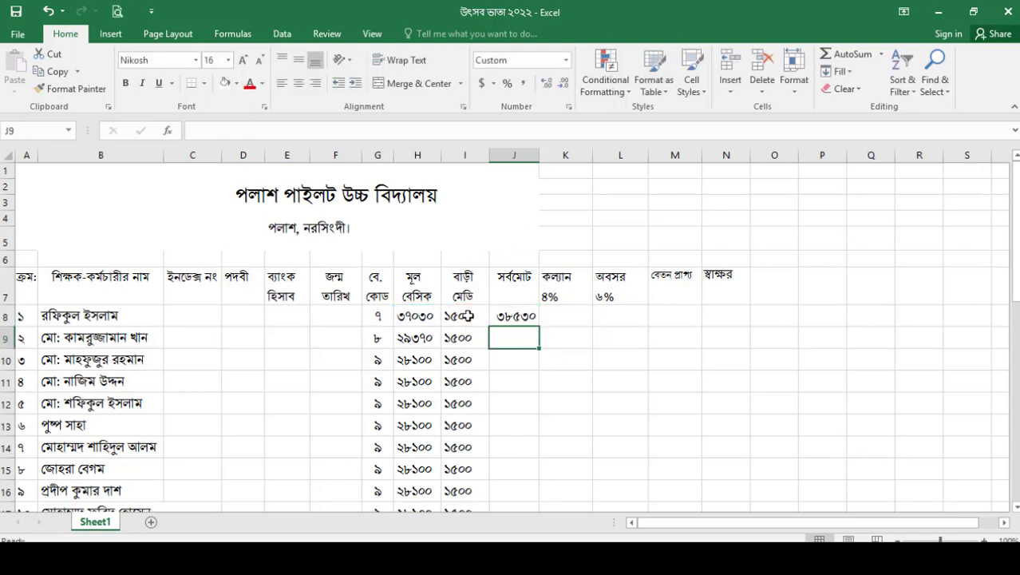
Step: Fill the J8 total formula down through row 28 and left-align the filled cells
{"action": "left_click", "coordinate": [506, 318]}
{"action": "left_click_drag", "start_coordinate": [539, 325], "coordinate": [539, 481]}
{"action": "scroll", "coordinate": [614, 428], "scroll_direction": "up", "scroll_amount": 2}
{"action": "scroll", "coordinate": [615, 428], "scroll_direction": "up", "scroll_amount": 1}
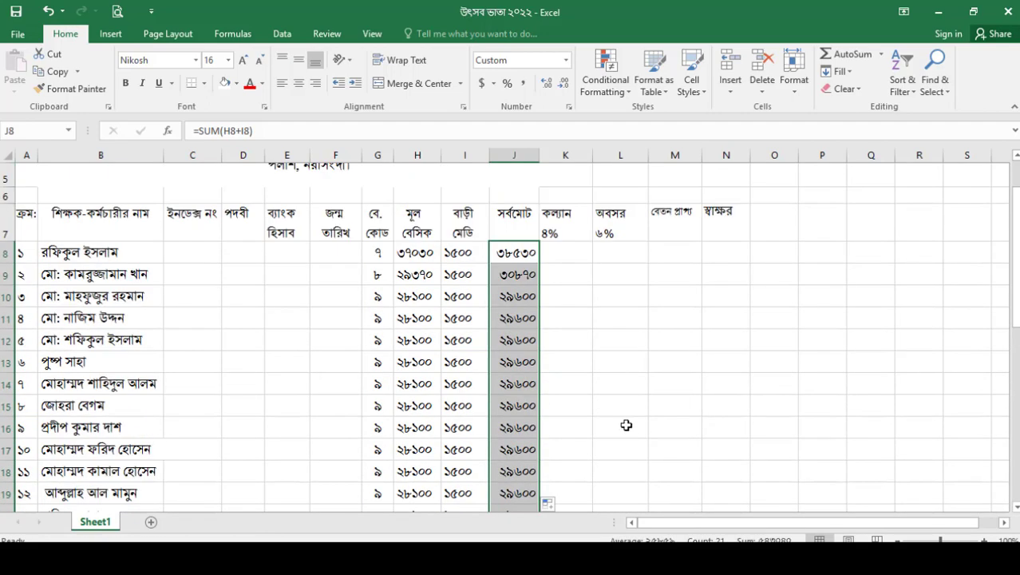
{"action": "left_click", "coordinate": [281, 83]}
Step: Center the 4% welfare and 6% retirement column headings in K7 and L7
{"action": "left_click", "coordinate": [569, 255]}
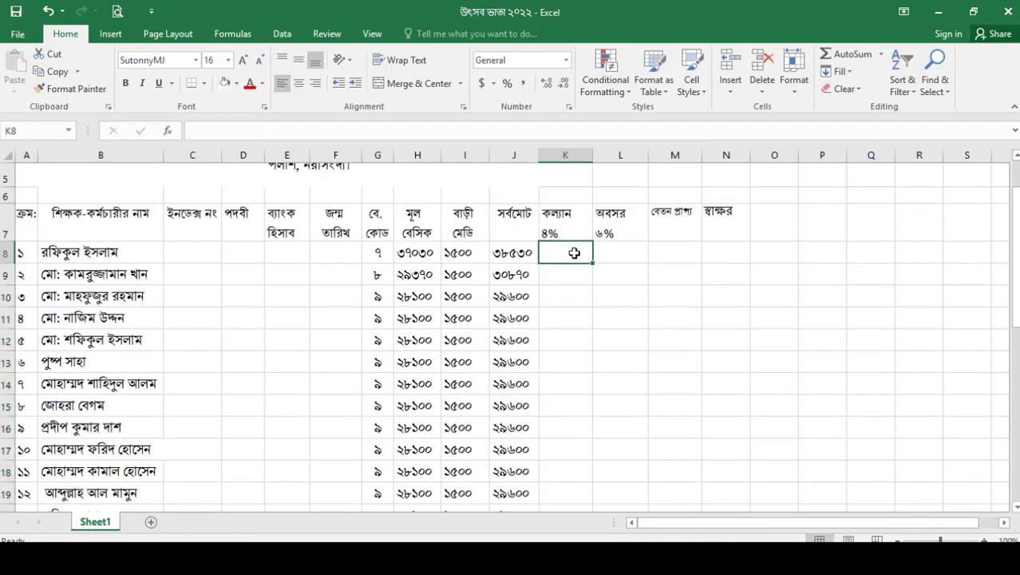
{"action": "left_click", "coordinate": [565, 226]}
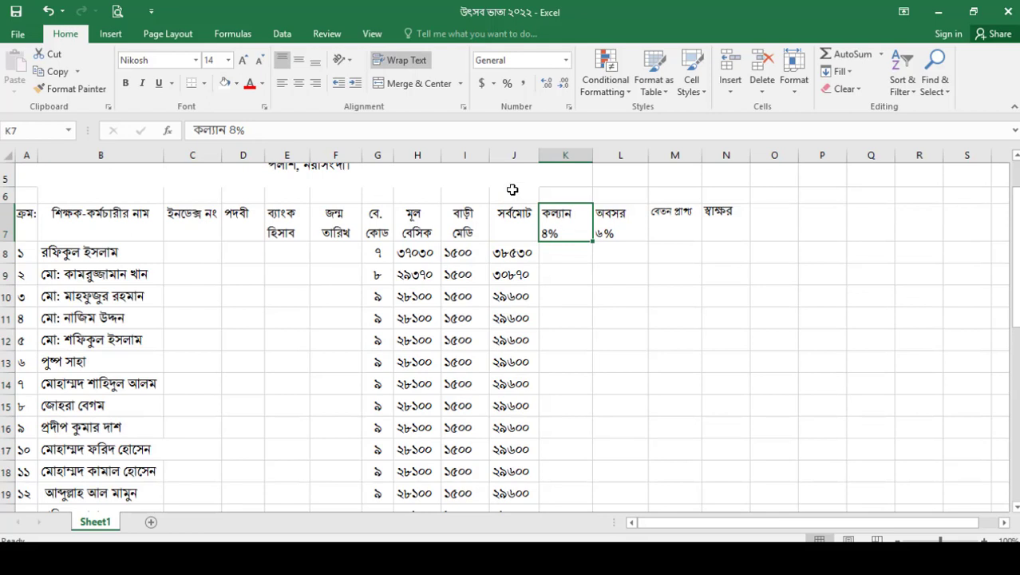
{"action": "left_click", "coordinate": [298, 83]}
{"action": "left_click", "coordinate": [615, 227]}
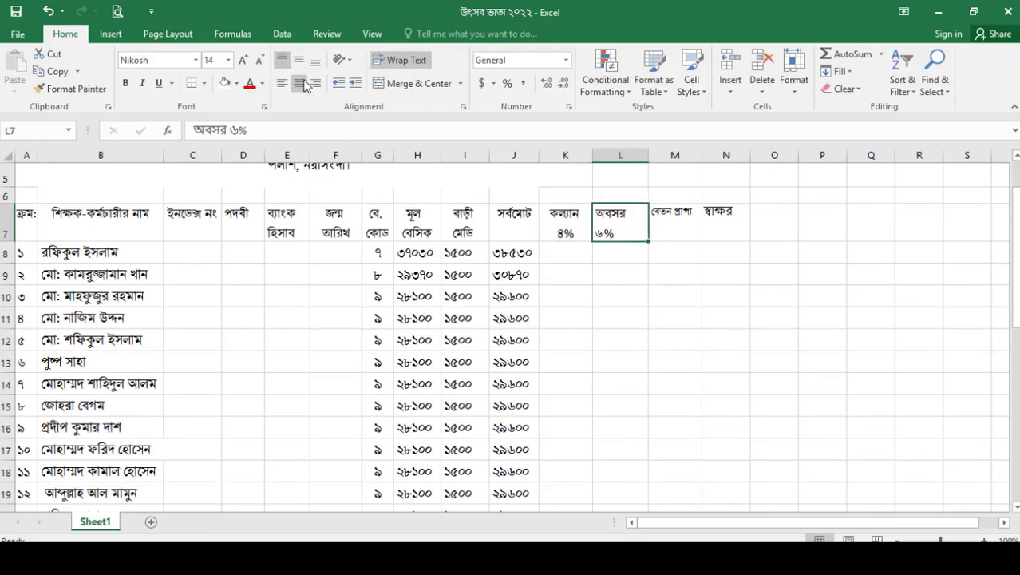
{"action": "left_click", "coordinate": [298, 83]}
{"action": "left_click", "coordinate": [562, 256]}
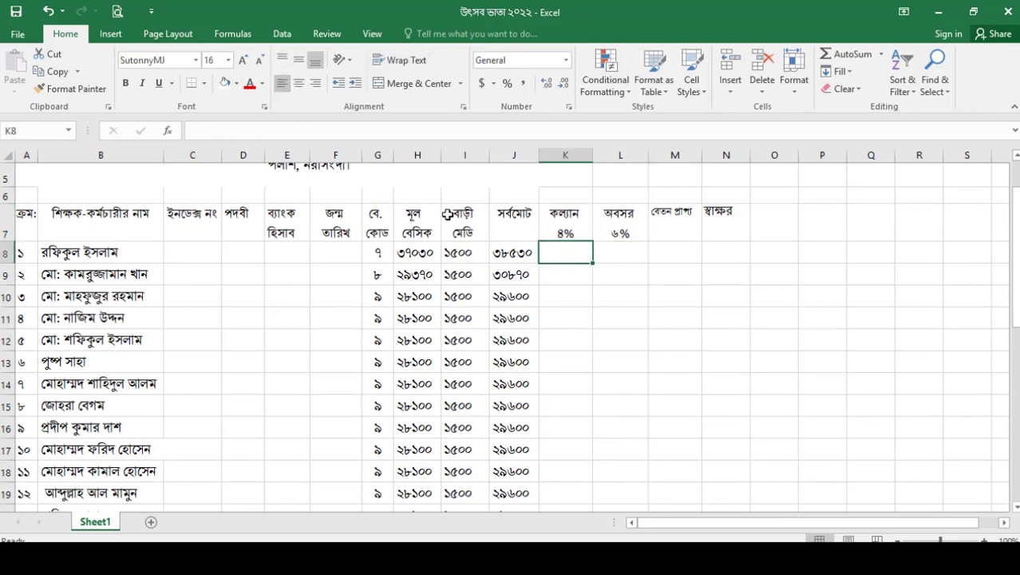
{"action": "left_click", "coordinate": [425, 253]}
{"action": "left_click", "coordinate": [570, 258]}
{"action": "type", "text": "="}
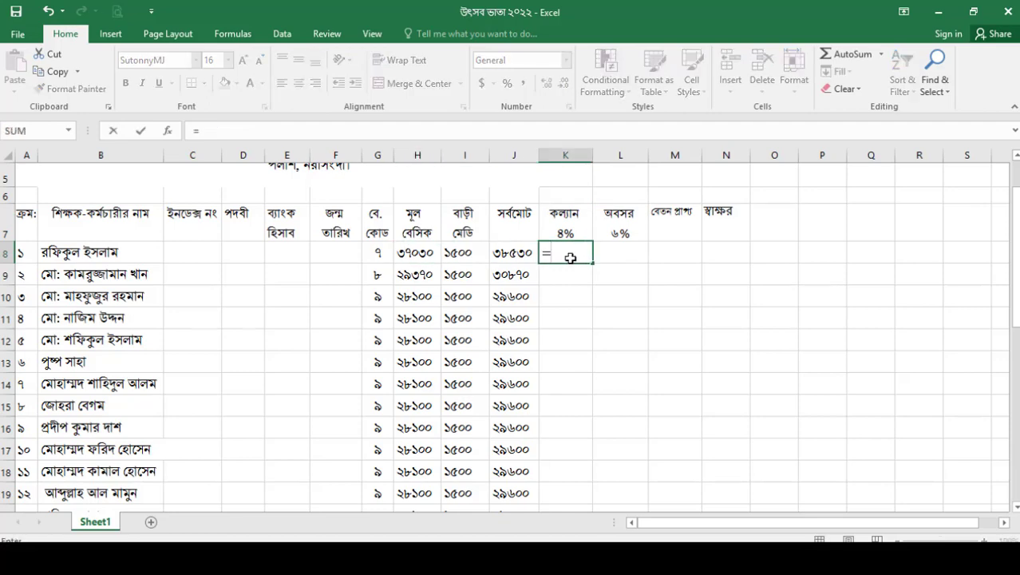
{"action": "type", "text": "sum"}
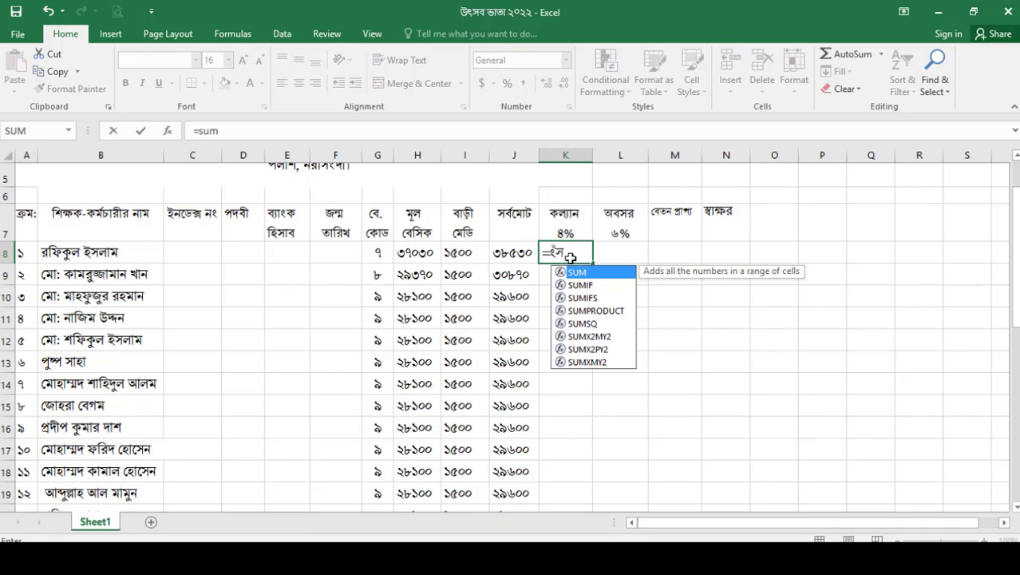
{"action": "key", "text": "BackSpace"}
{"action": "key", "text": "BackSpace"}
{"action": "key", "text": "BackSpace"}
{"action": "key", "text": "BackSpace"}
Step: Enter =SUM(H8*4%) in K8 for the welfare deduction and fill it down the staff rows
{"action": "type", "text": "="}
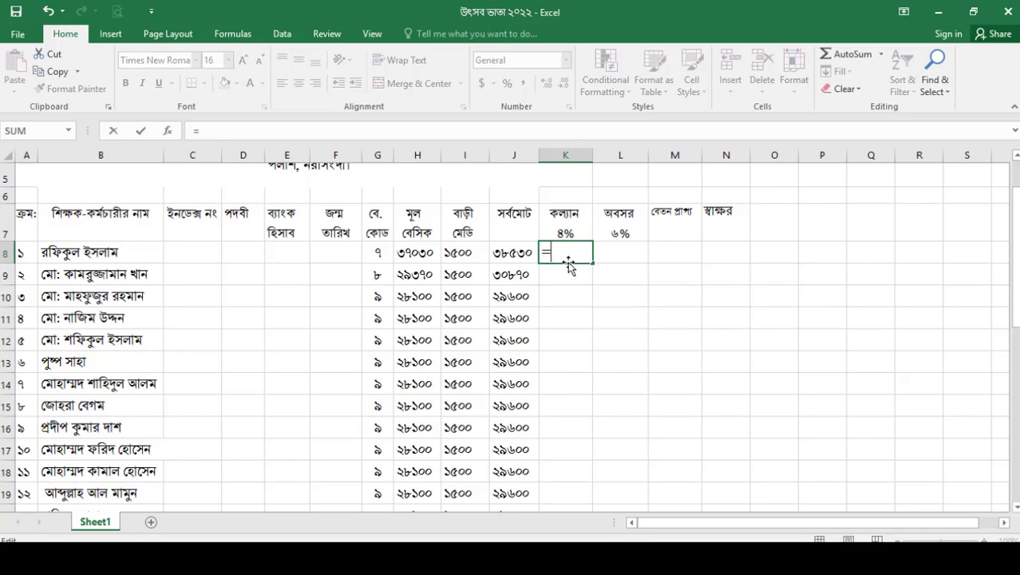
{"action": "type", "text": "sum"}
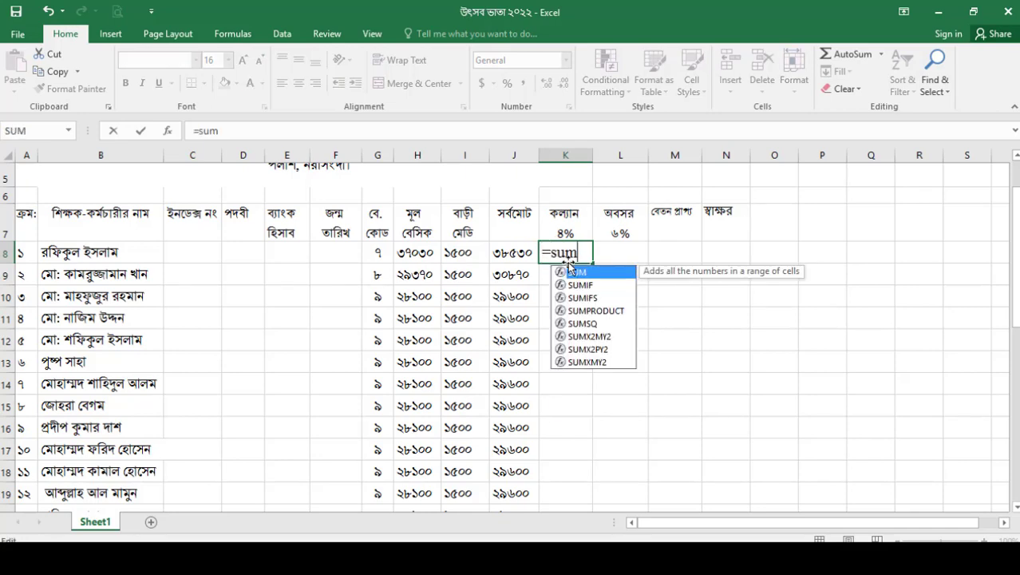
{"action": "type", "text": "()"}
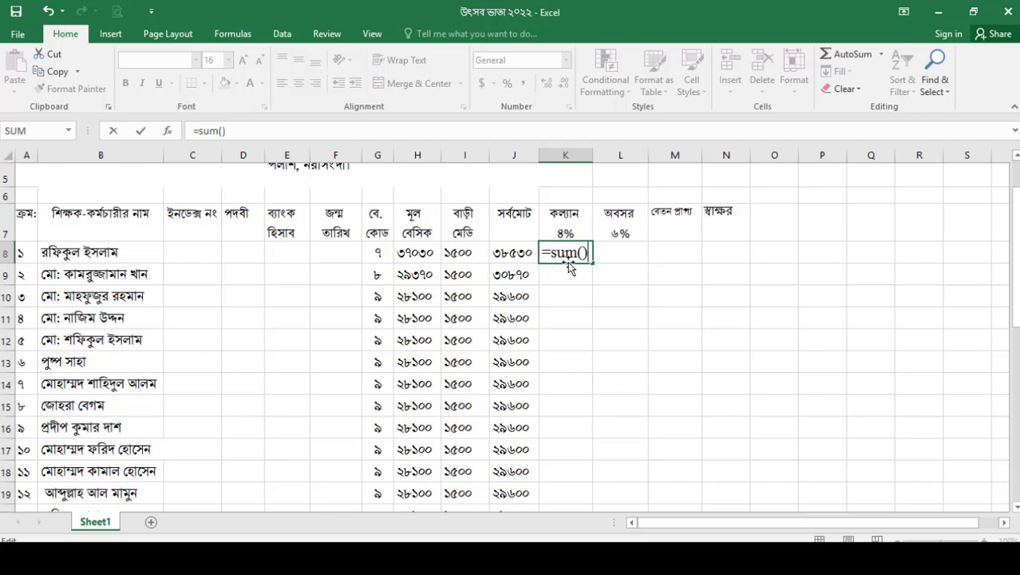
{"action": "key", "text": "Return"}
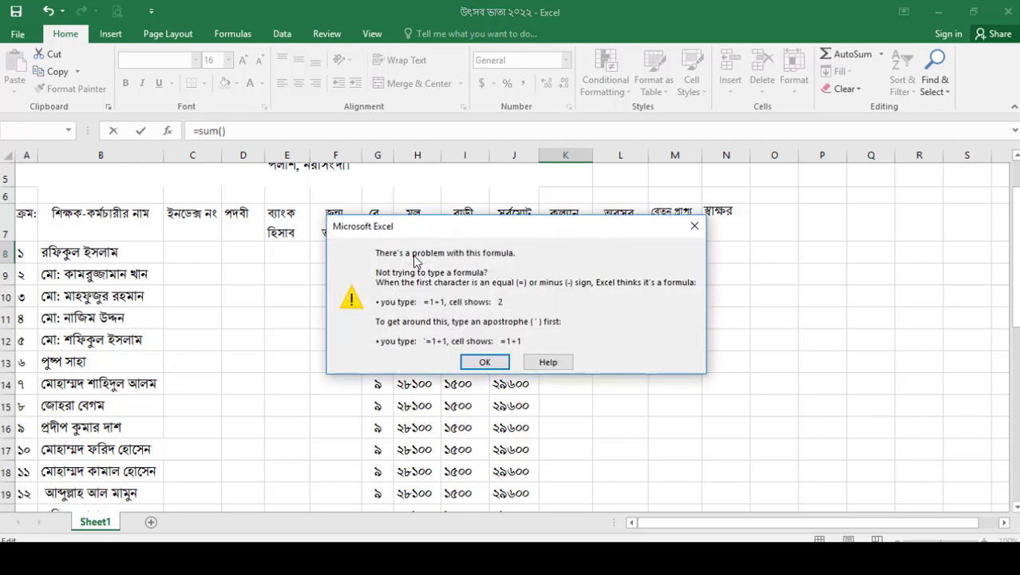
{"action": "left_click", "coordinate": [494, 355]}
{"action": "left_click", "coordinate": [431, 252]}
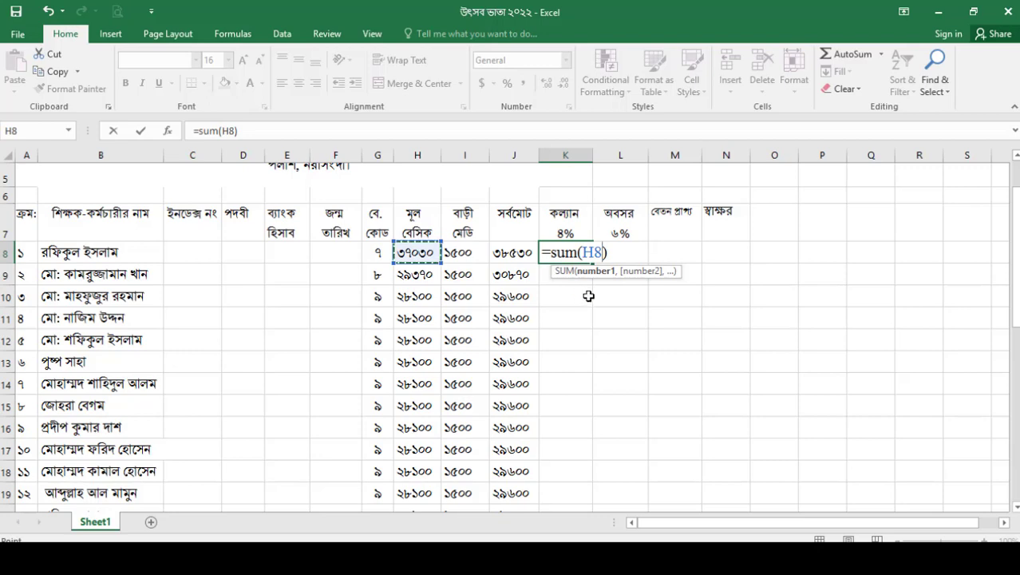
{"action": "type", "text": "*"}
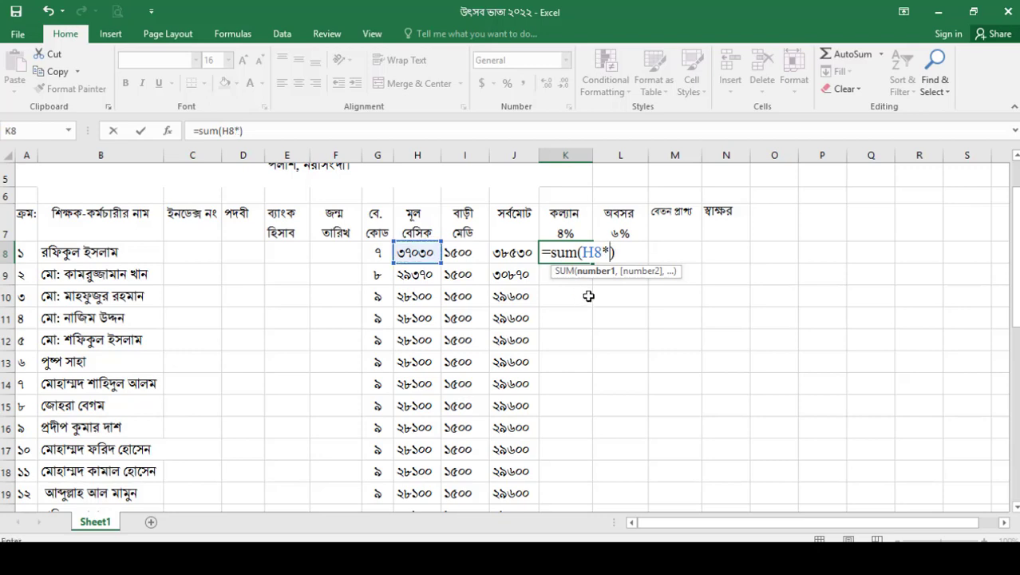
{"action": "type", "text": "4%"}
{"action": "key", "text": "Return"}
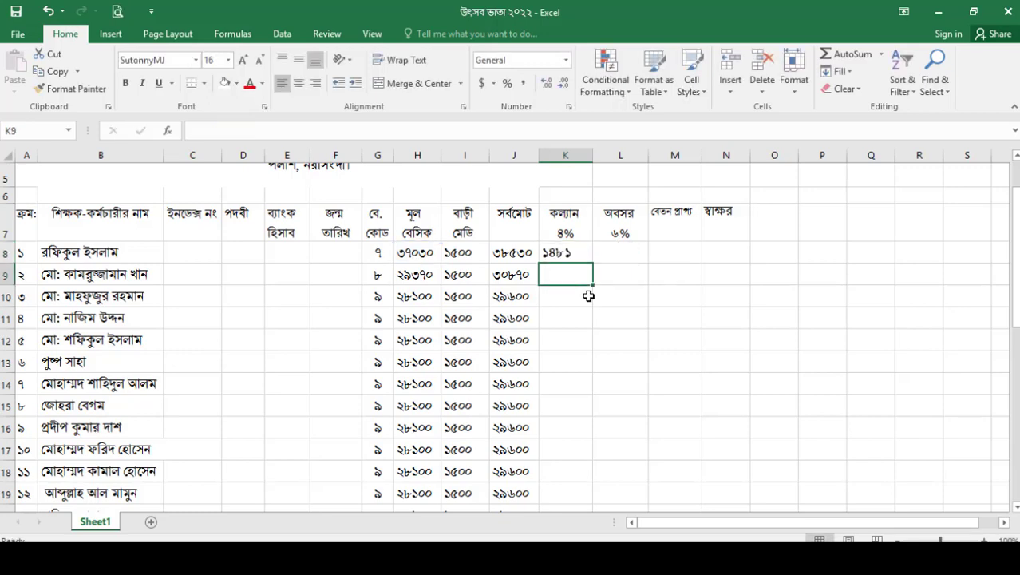
{"action": "left_click", "coordinate": [582, 255]}
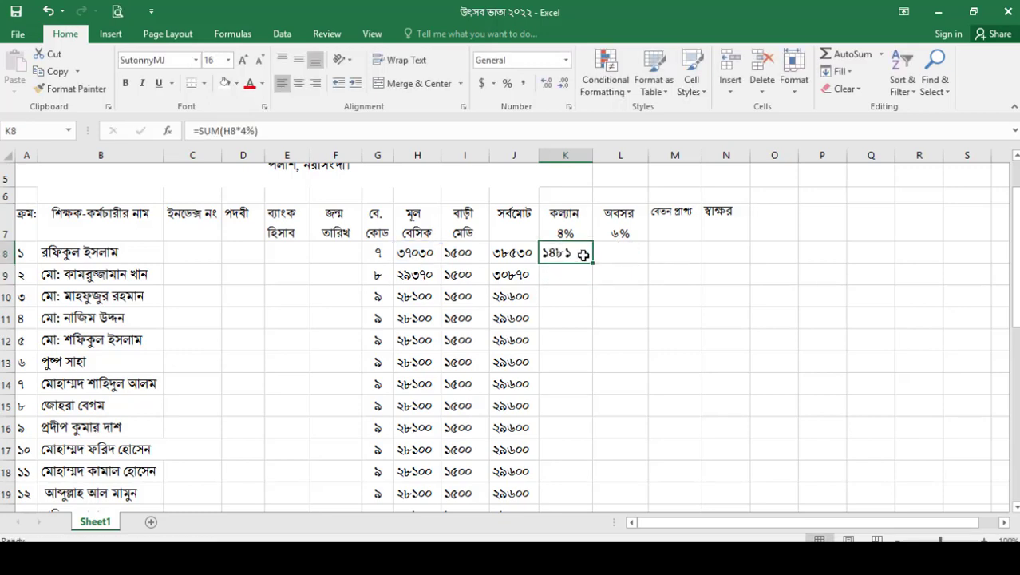
{"action": "left_click_drag", "start_coordinate": [586, 263], "coordinate": [727, 434]}
{"action": "left_click", "coordinate": [622, 314]}
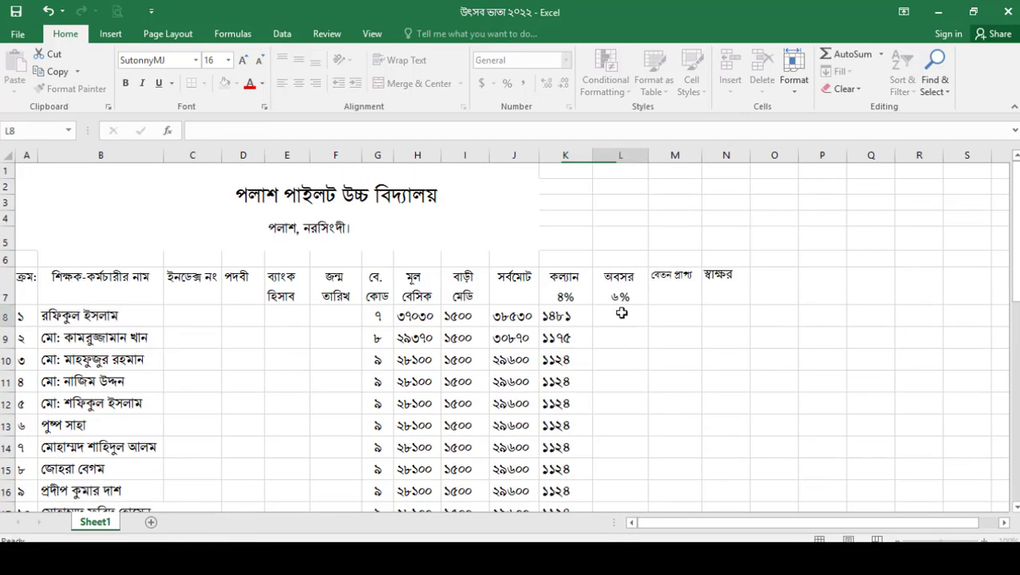
{"action": "type", "text": "-"}
{"action": "key", "text": "Escape"}
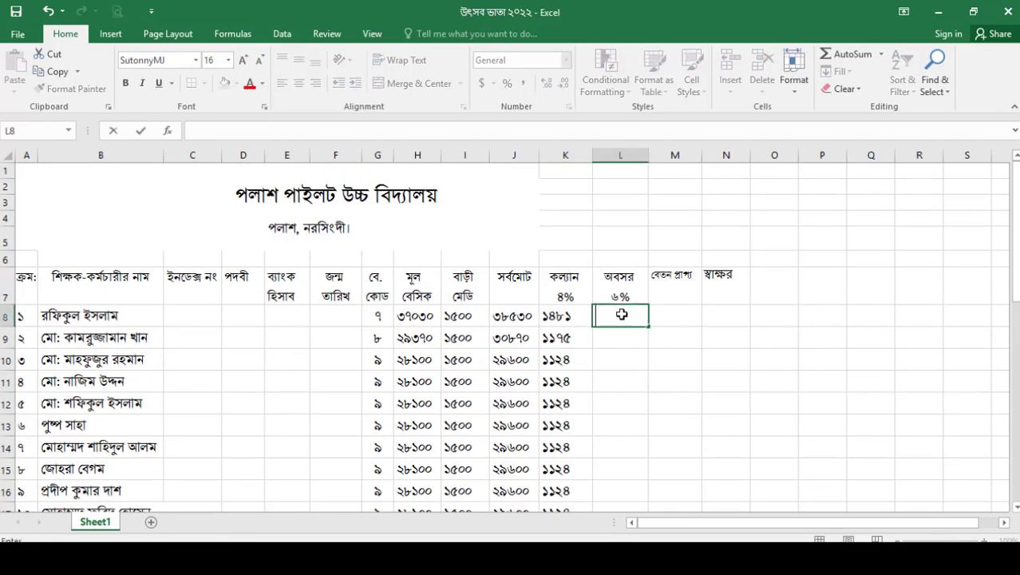
{"action": "type", "text": "="}
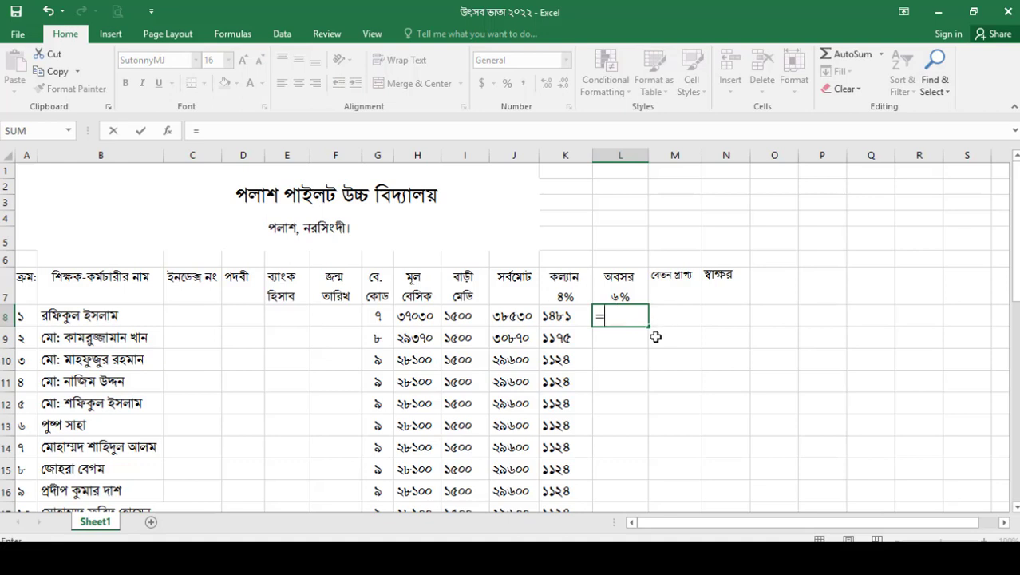
{"action": "left_click", "coordinate": [421, 316]}
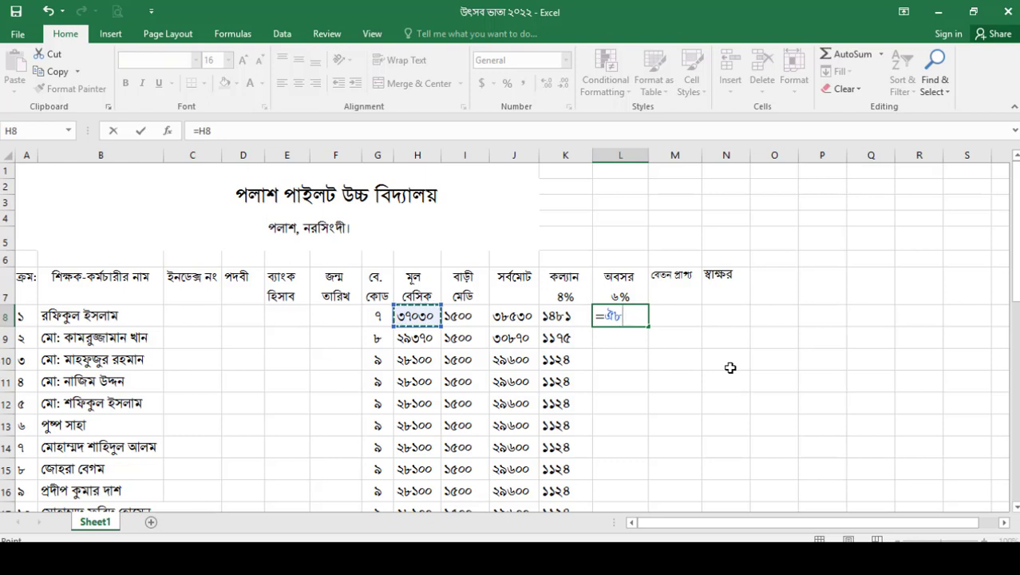
{"action": "key", "text": "BackSpace"}
{"action": "key", "text": "BackSpace"}
{"action": "key", "text": "BackSpace"}
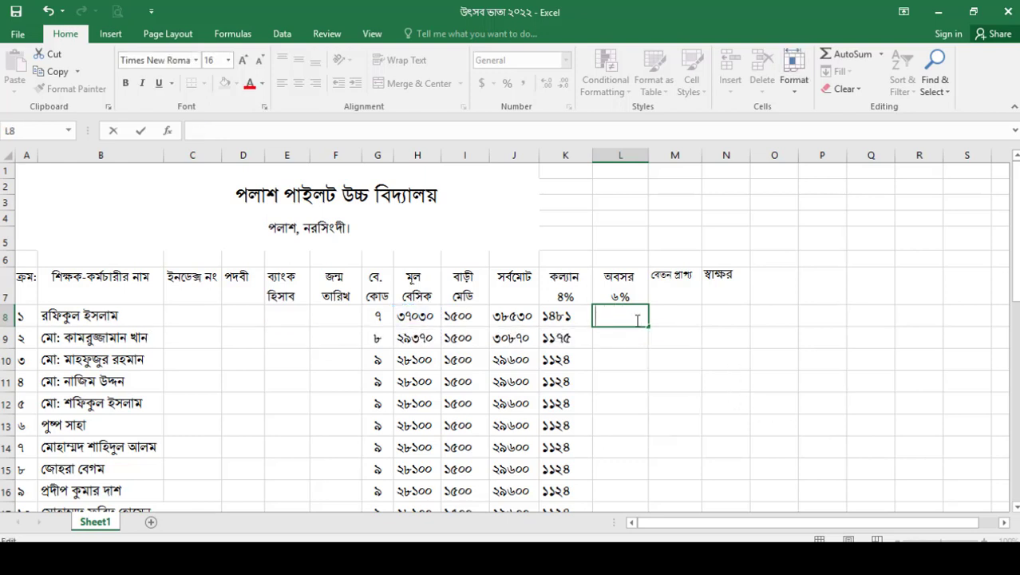
Step: Enter =SUM(H8*6%) in L8 for the retirement deduction and fill it down the staff rows
{"action": "type", "text": "="}
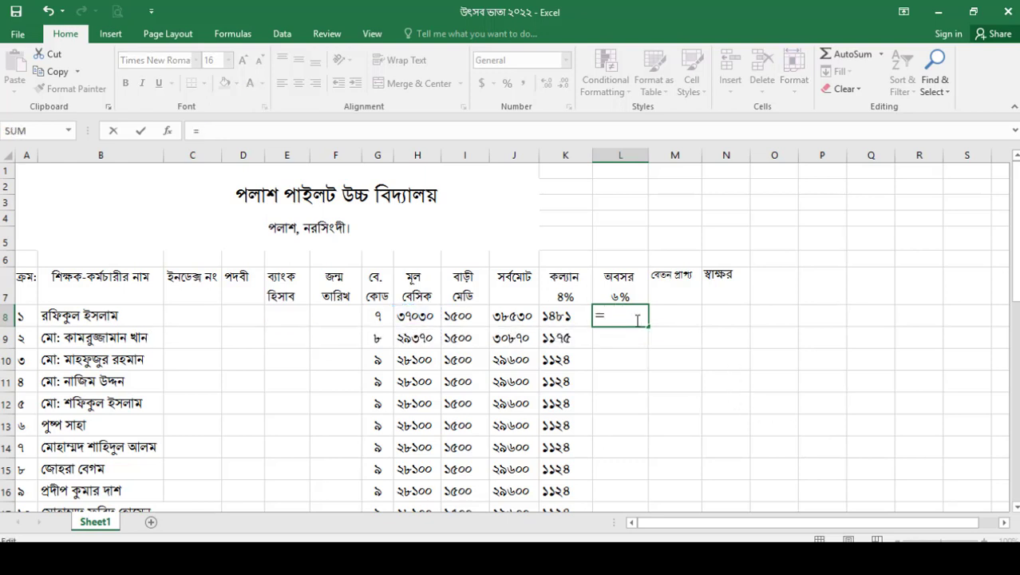
{"action": "type", "text": "sum"}
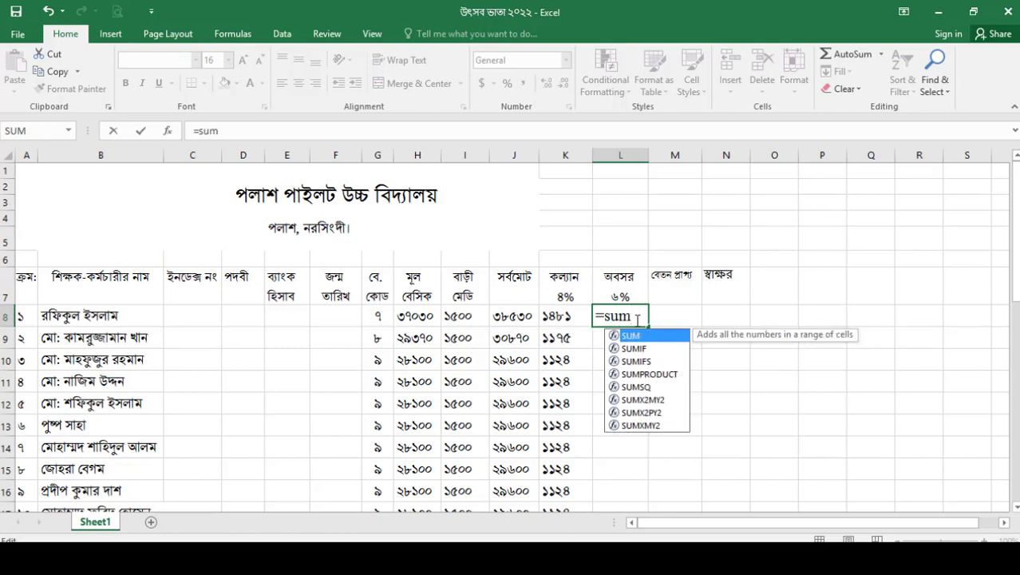
{"action": "type", "text": "()"}
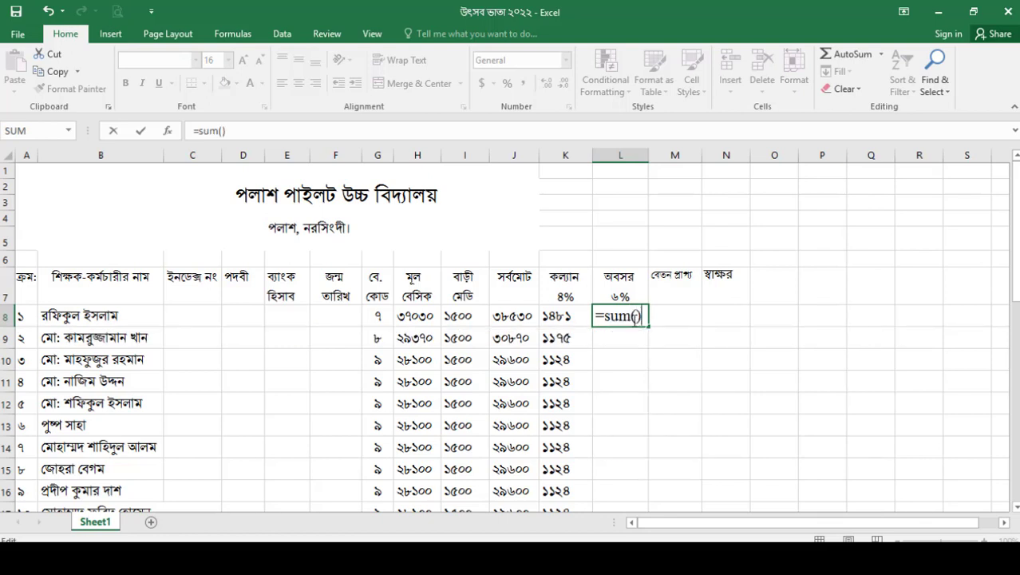
{"action": "key", "text": "Left"}
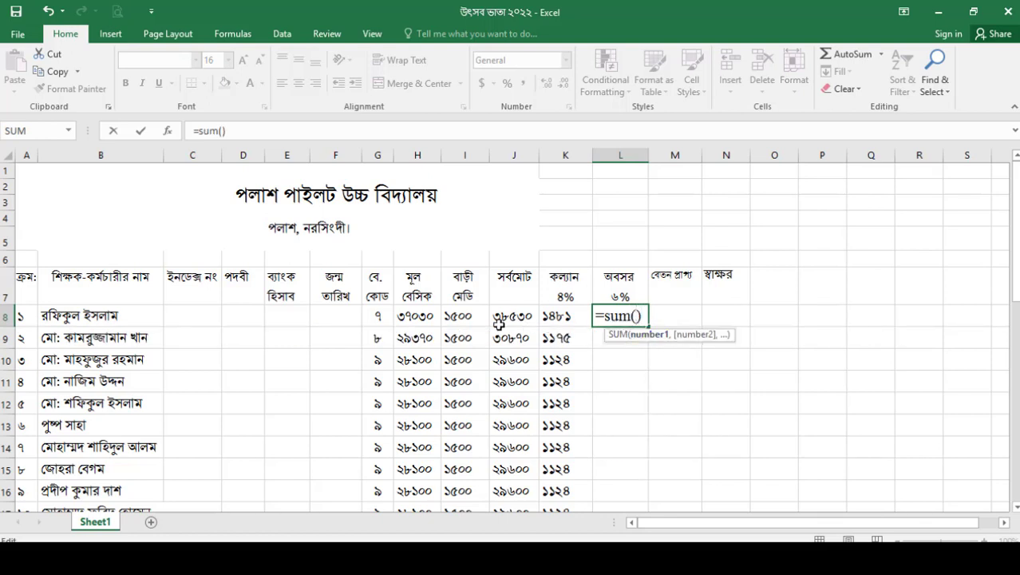
{"action": "left_click", "coordinate": [413, 316]}
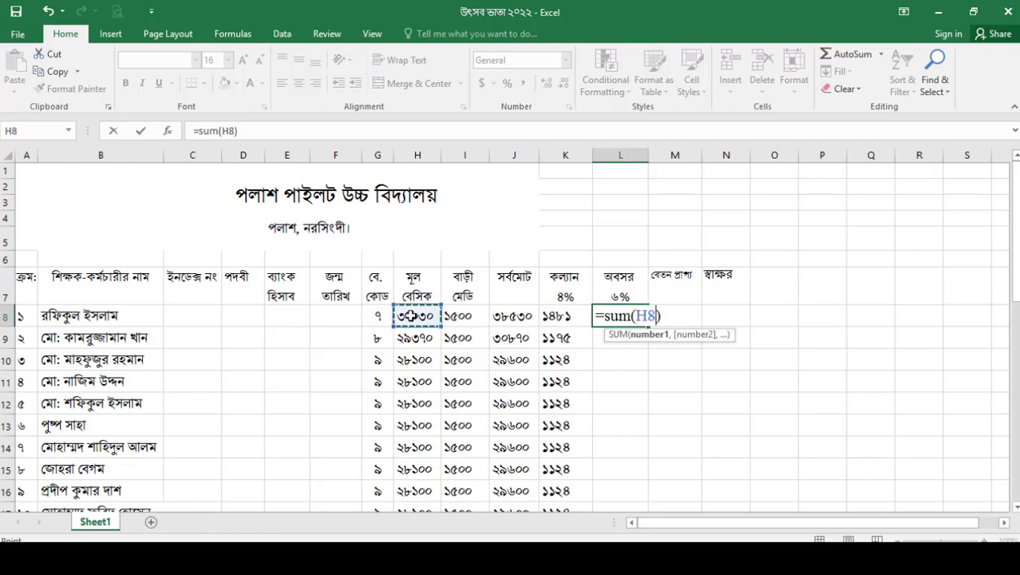
{"action": "type", "text": "*"}
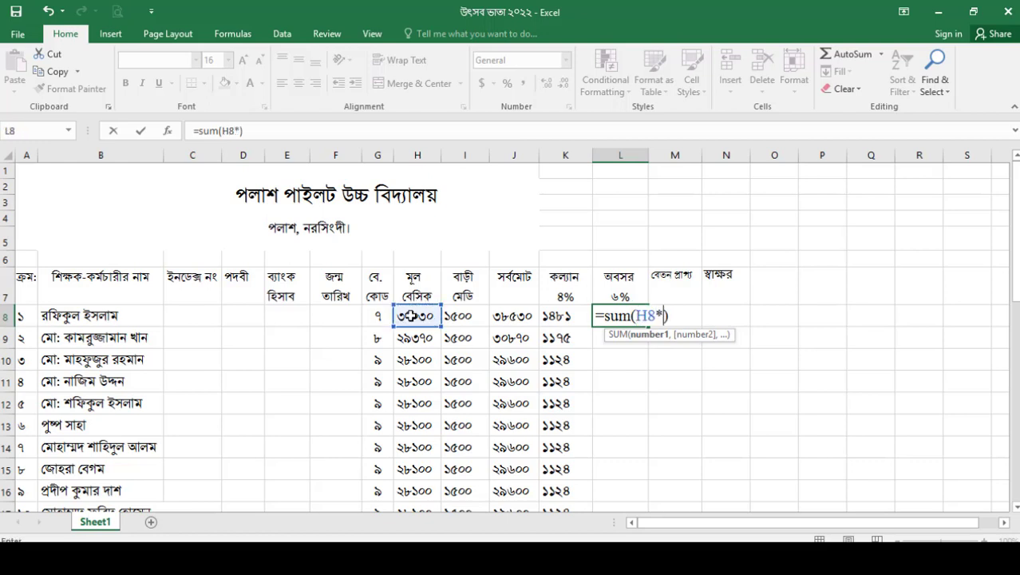
{"action": "type", "text": "6%"}
{"action": "key", "text": "Return"}
{"action": "left_click", "coordinate": [626, 316]}
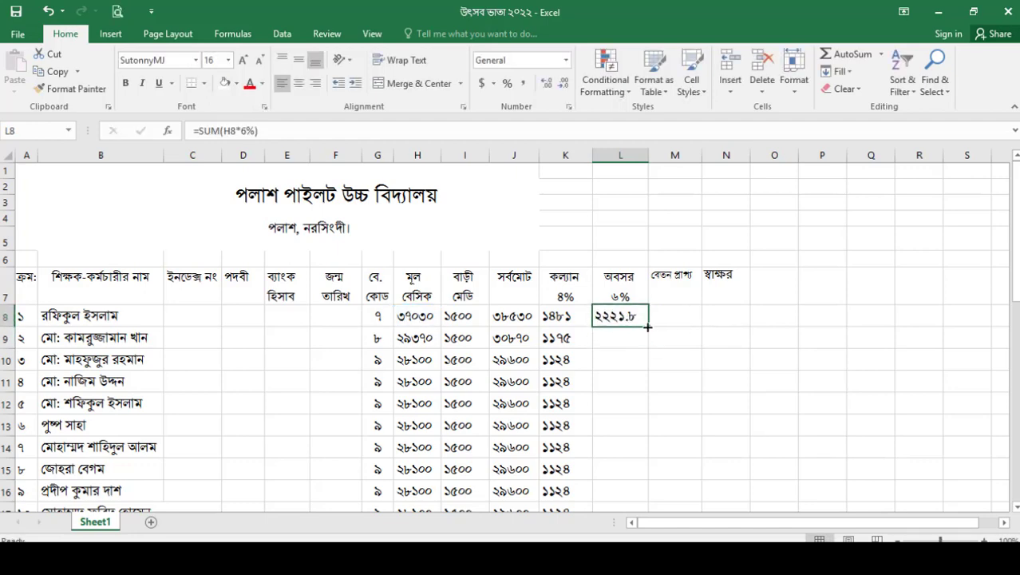
{"action": "double_click", "coordinate": [648, 326]}
Step: Enter =SUM(J8-K8-L8) in M8 to calculate the first employee's payable salary after both deductions
{"action": "left_click", "coordinate": [673, 281]}
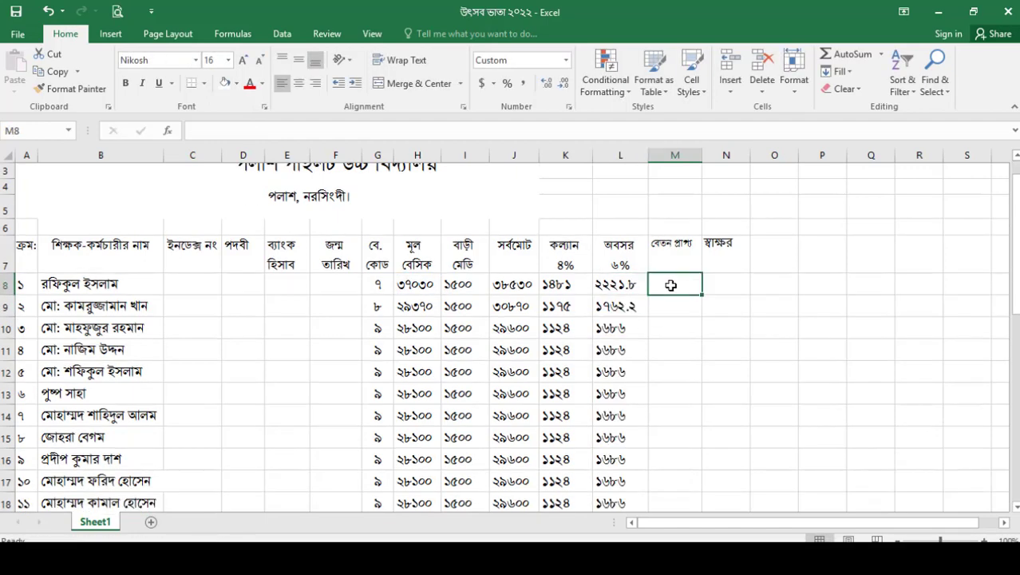
{"action": "type", "text": "="}
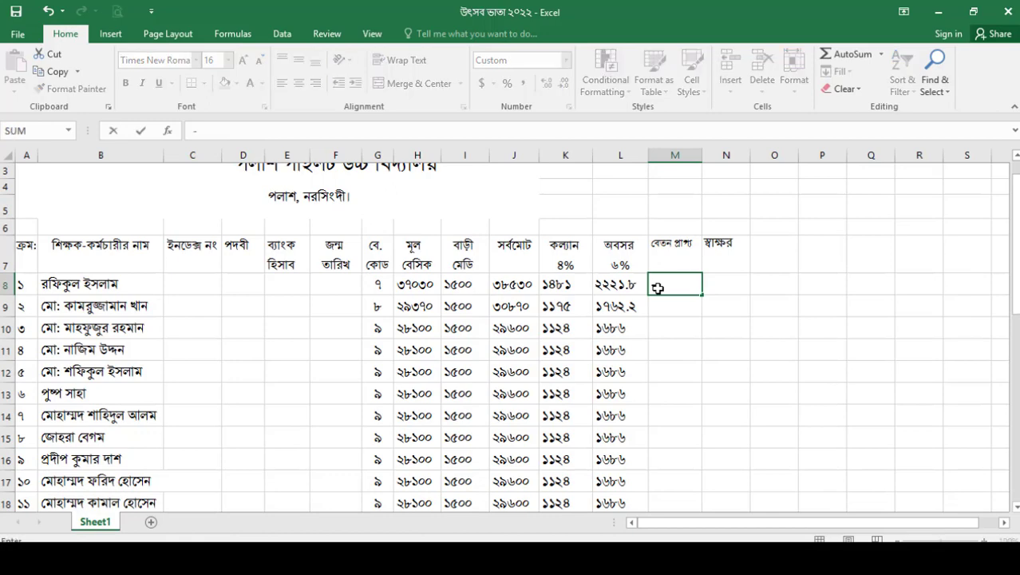
{"action": "type", "text": "su"}
{"action": "type", "text": "("}
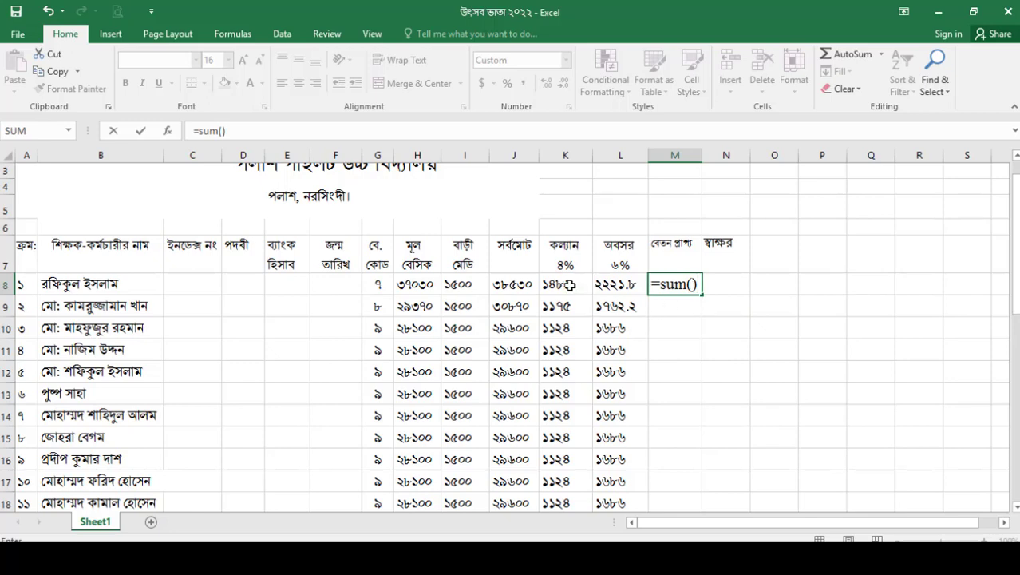
{"action": "key", "text": "Return"}
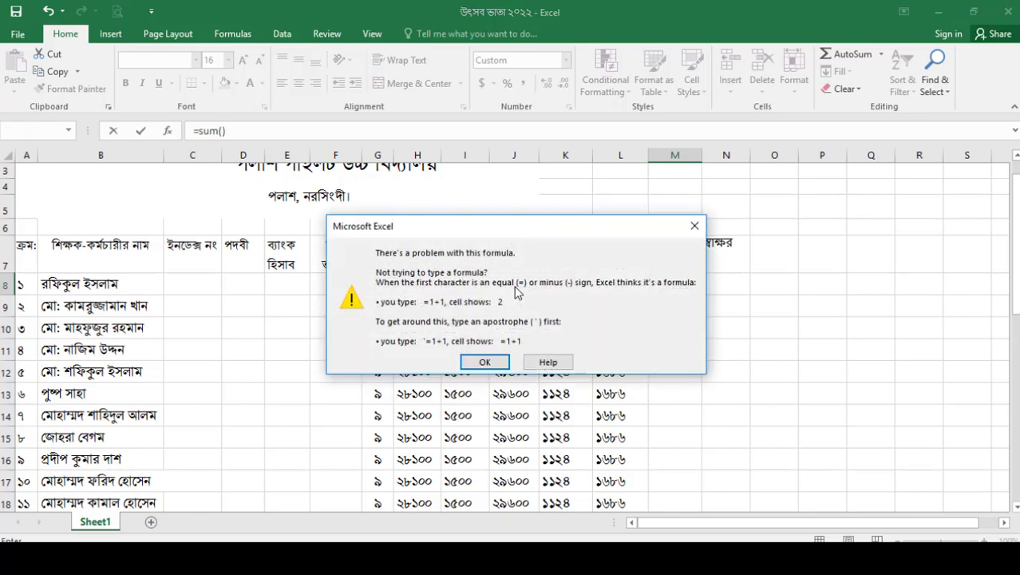
{"action": "left_click", "coordinate": [488, 363]}
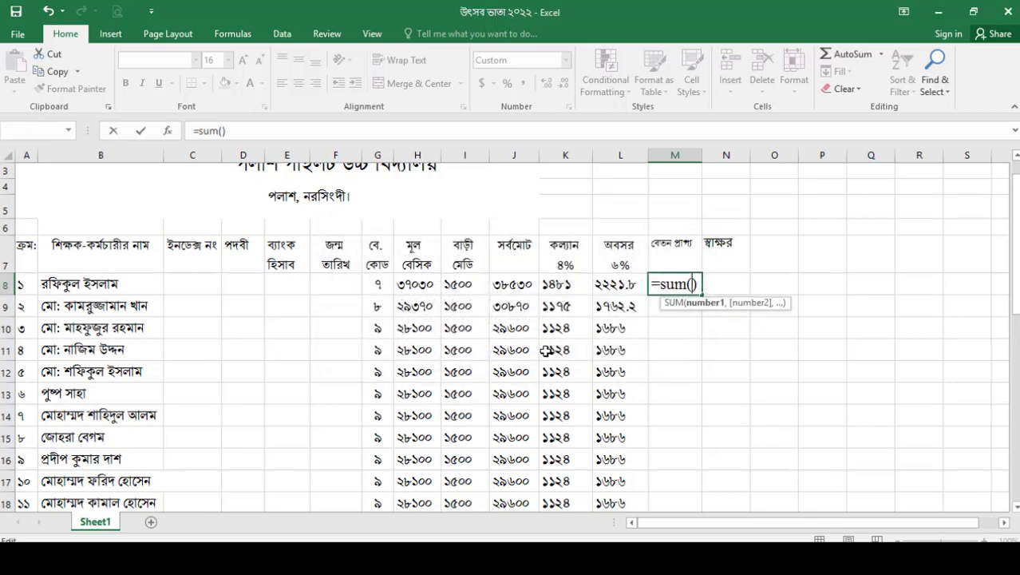
{"action": "left_click", "coordinate": [506, 285]}
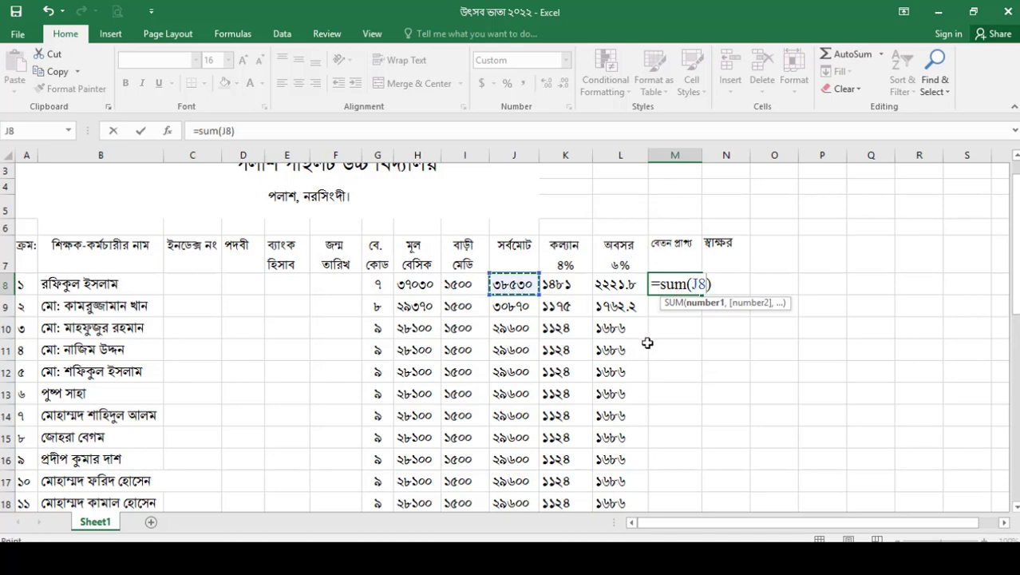
{"action": "type", "text": "-"}
{"action": "left_click", "coordinate": [576, 286]}
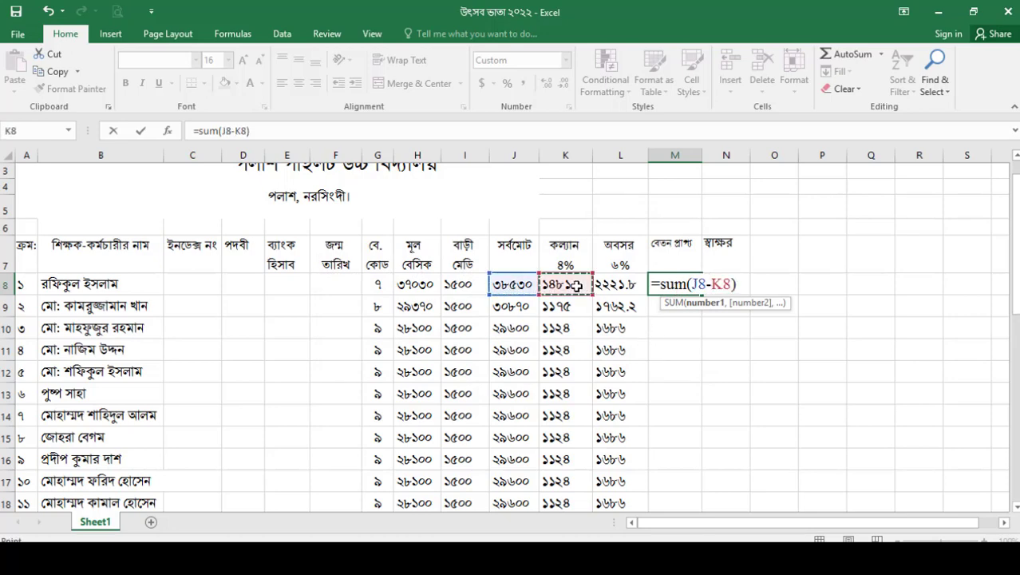
{"action": "type", "text": "-"}
{"action": "left_click", "coordinate": [621, 284]}
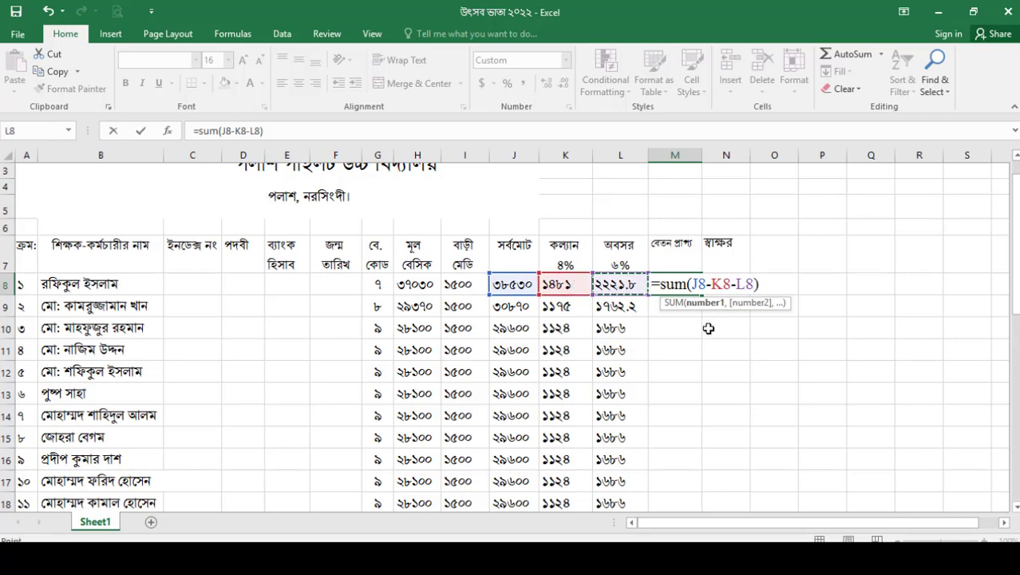
{"action": "key", "text": "Return"}
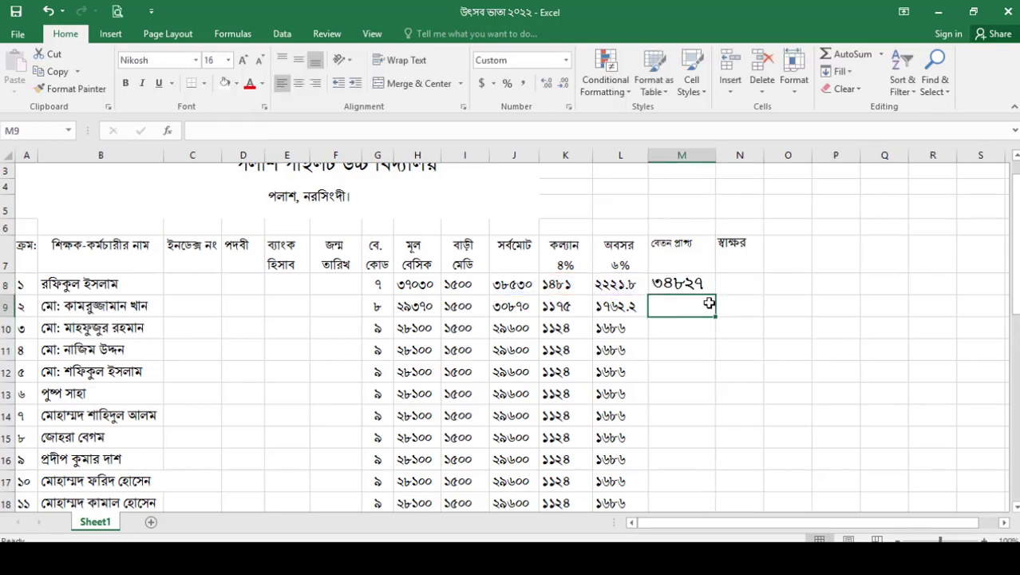
Step: Fill the M8 payable salary formula down through row 28 and set the filled cells' font size to 14
{"action": "left_click", "coordinate": [678, 285]}
{"action": "double_click", "coordinate": [717, 294]}
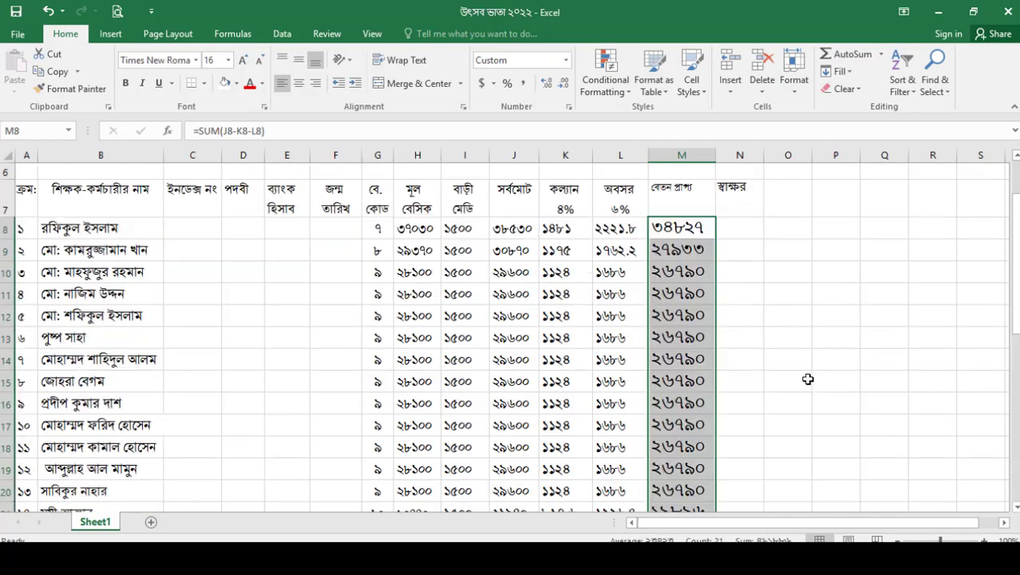
{"action": "scroll", "coordinate": [807, 379], "scroll_direction": "up", "scroll_amount": 1}
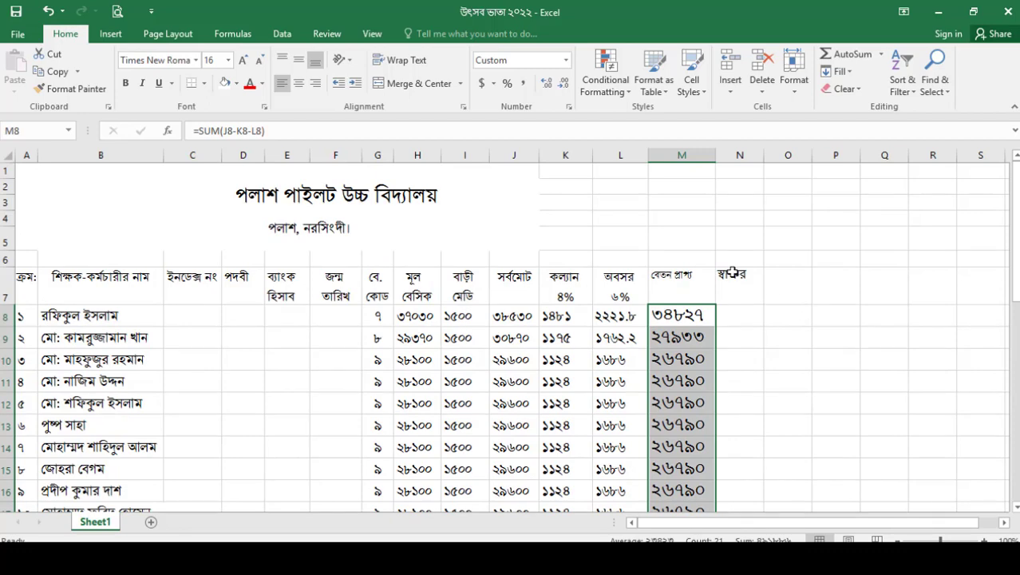
{"action": "left_click", "coordinate": [229, 61]}
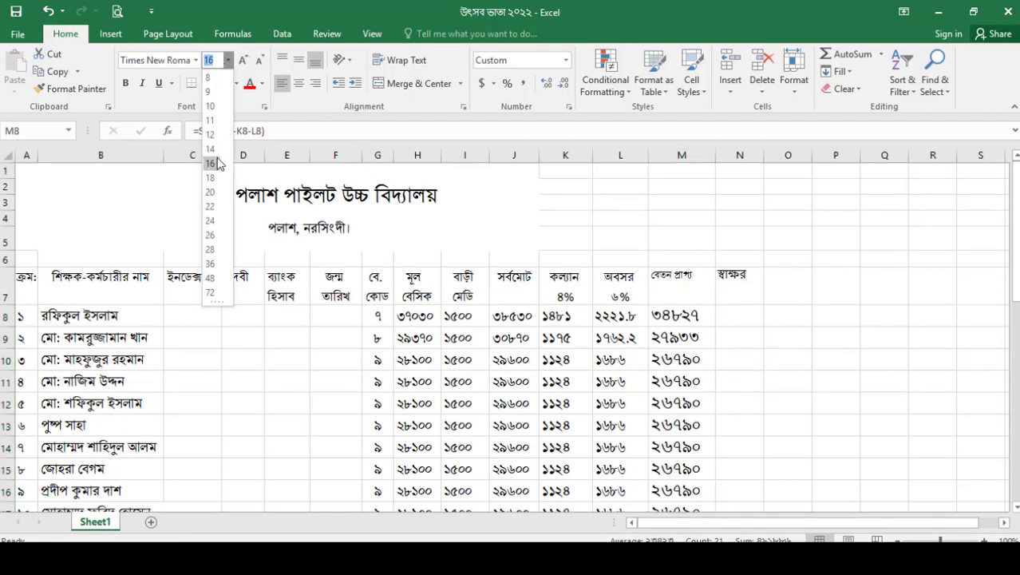
{"action": "left_click", "coordinate": [211, 149]}
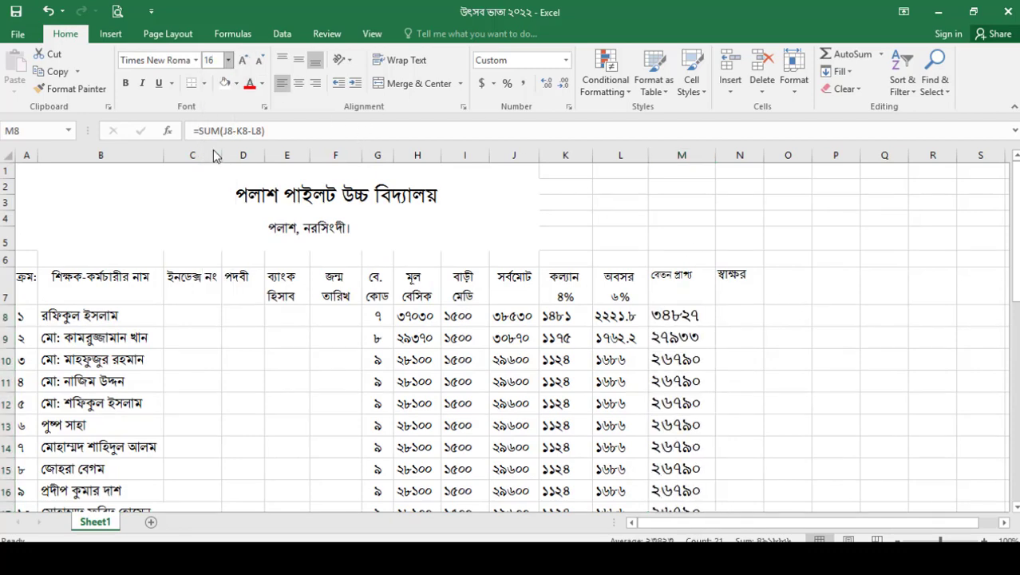
{"action": "left_click", "coordinate": [835, 337]}
{"action": "scroll", "coordinate": [614, 358], "scroll_direction": "down", "scroll_amount": 6}
{"action": "scroll", "coordinate": [688, 354], "scroll_direction": "up", "scroll_amount": 6}
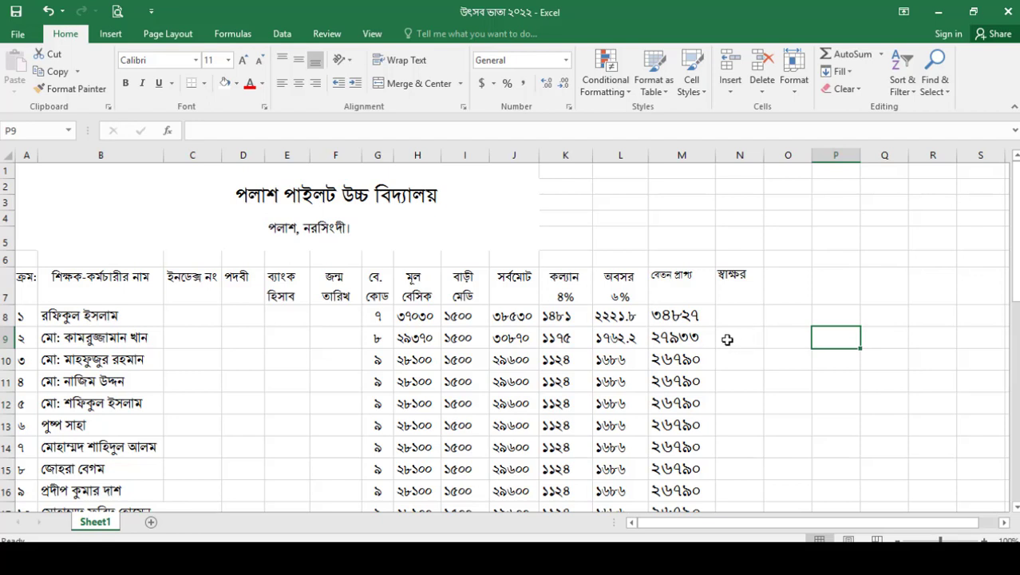
{"action": "scroll", "coordinate": [754, 346], "scroll_direction": "down", "scroll_amount": 5}
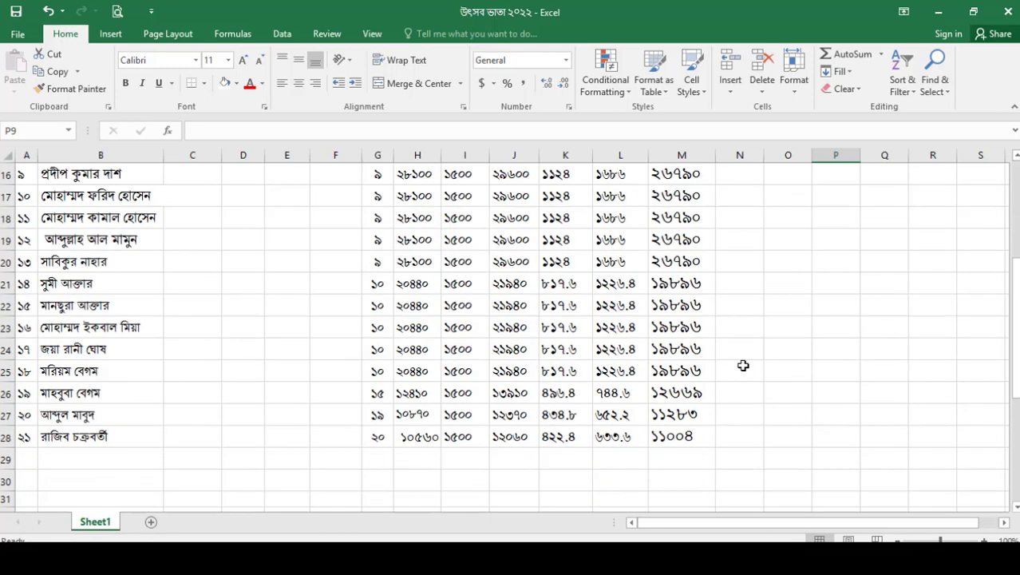
{"action": "scroll", "coordinate": [743, 365], "scroll_direction": "up", "scroll_amount": 5}
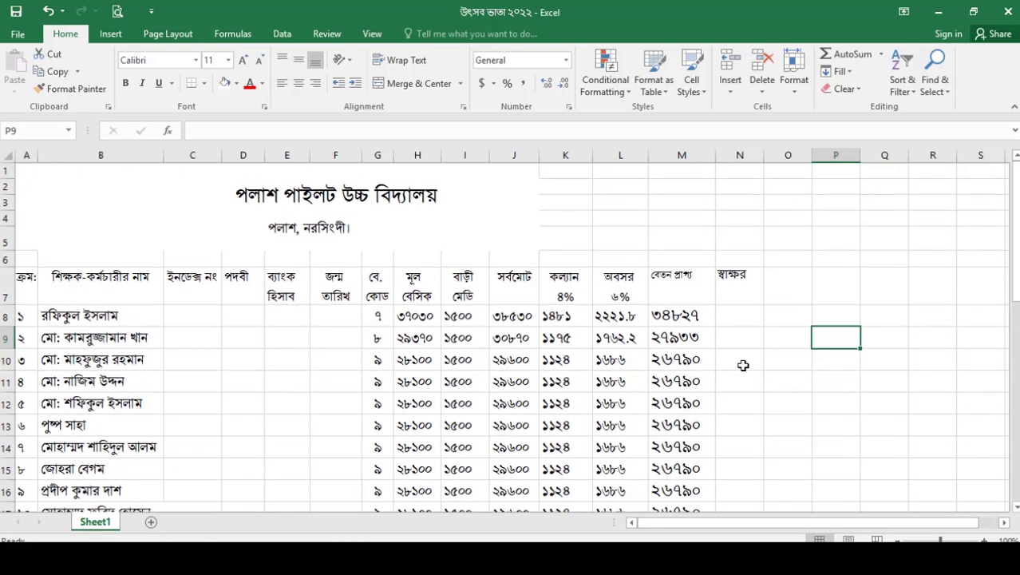